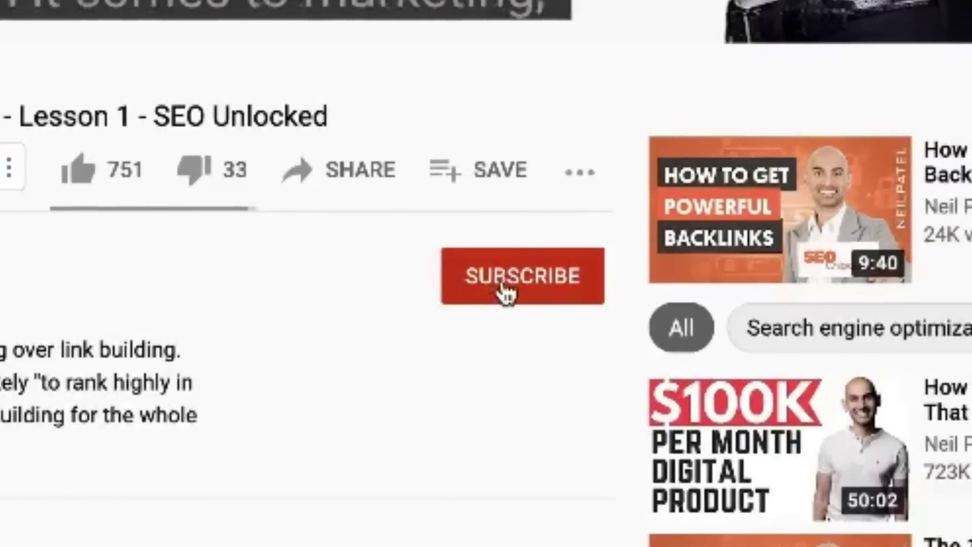
# Subscribe to the YouTube channel that published the SEO Unlocked lesson video
pyautogui.click(505, 293)
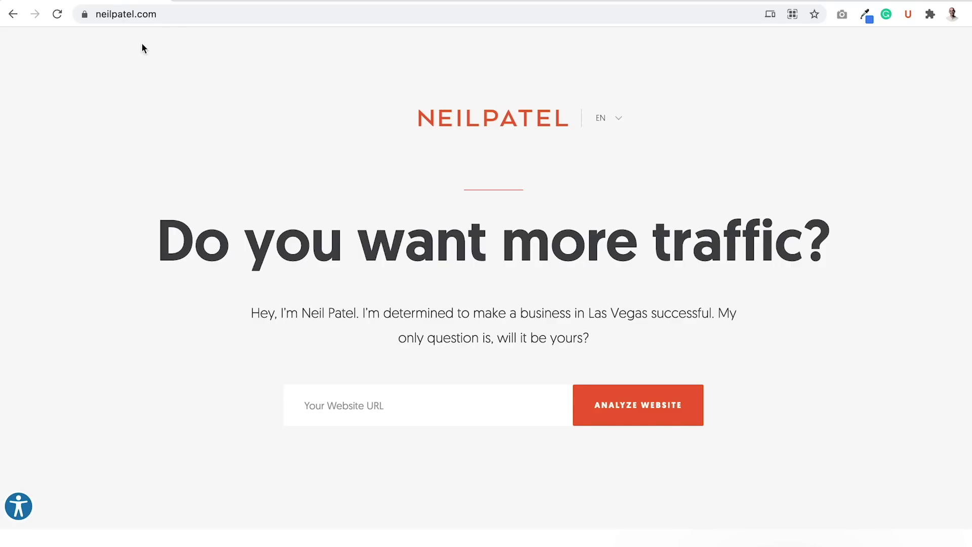
# Load neilpatel.com/ubersuggest from the browser address bar
pyautogui.click(175, 14)
pyautogui.click(183, 15)
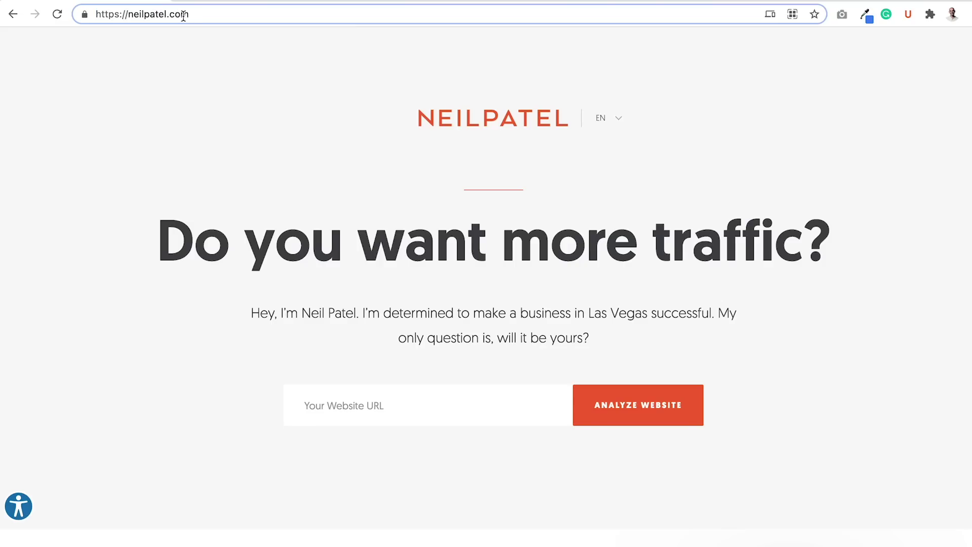
pyautogui.write('/uber')
pyautogui.press('Return')
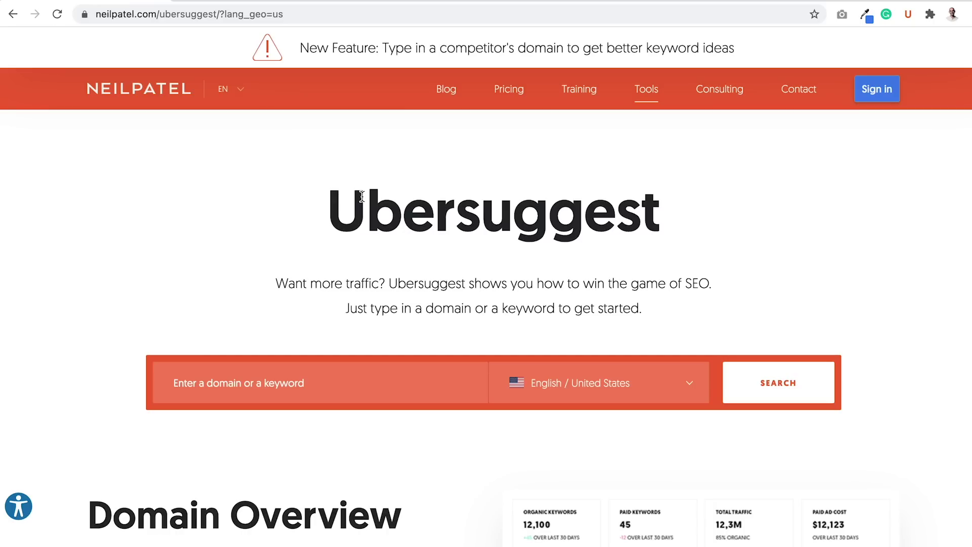
# Search Ubersuggest for the suggested keyword 'digital marketing'
pyautogui.click(282, 384)
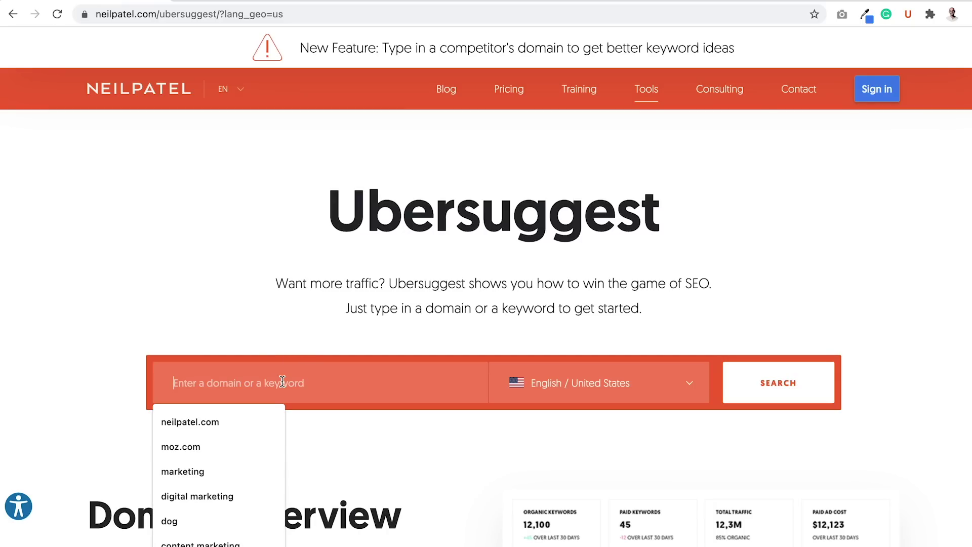
pyautogui.write('di')
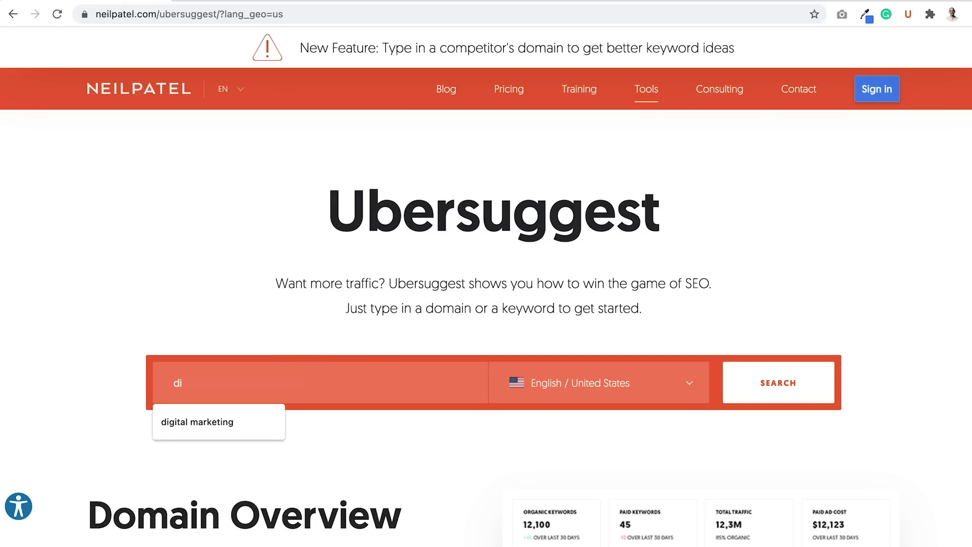
pyautogui.click(267, 420)
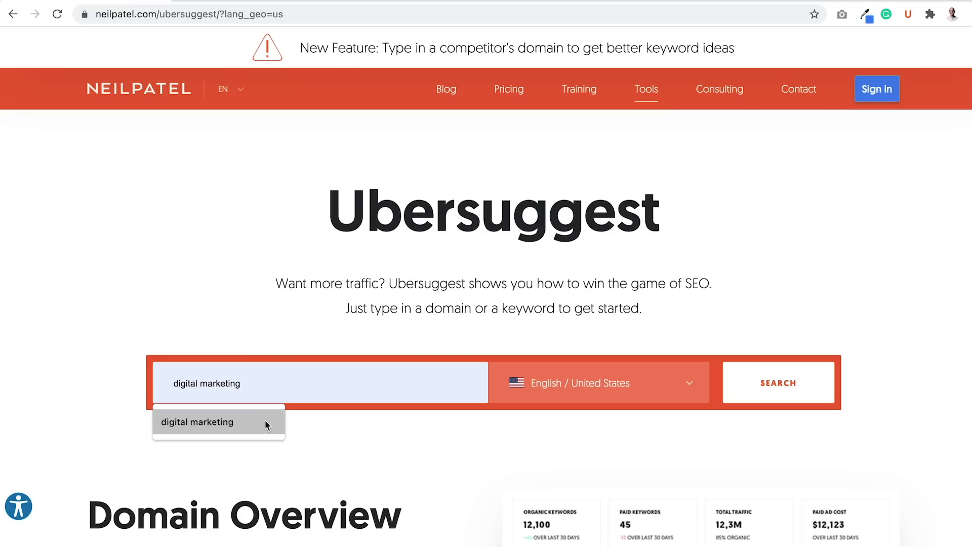
pyautogui.click(785, 393)
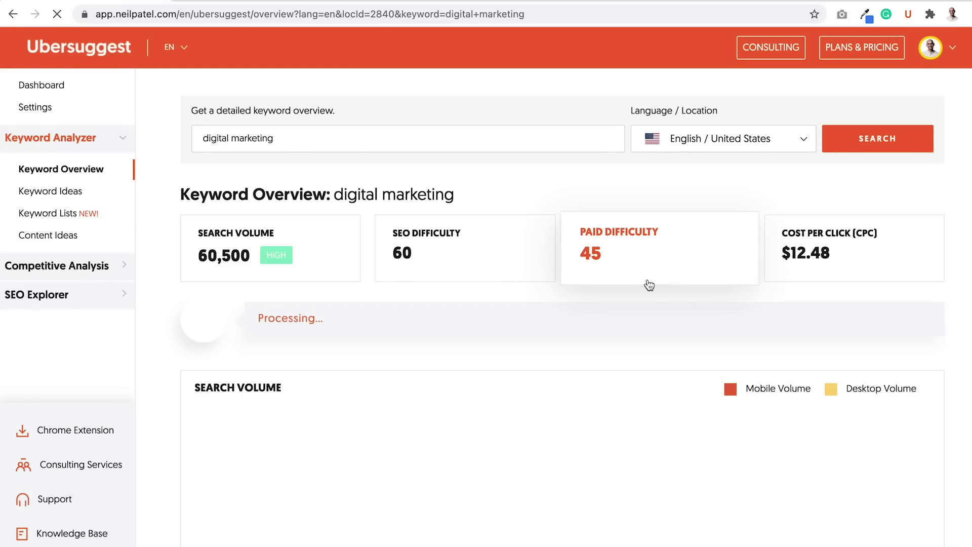
pyautogui.scroll(-1, 645, 285)
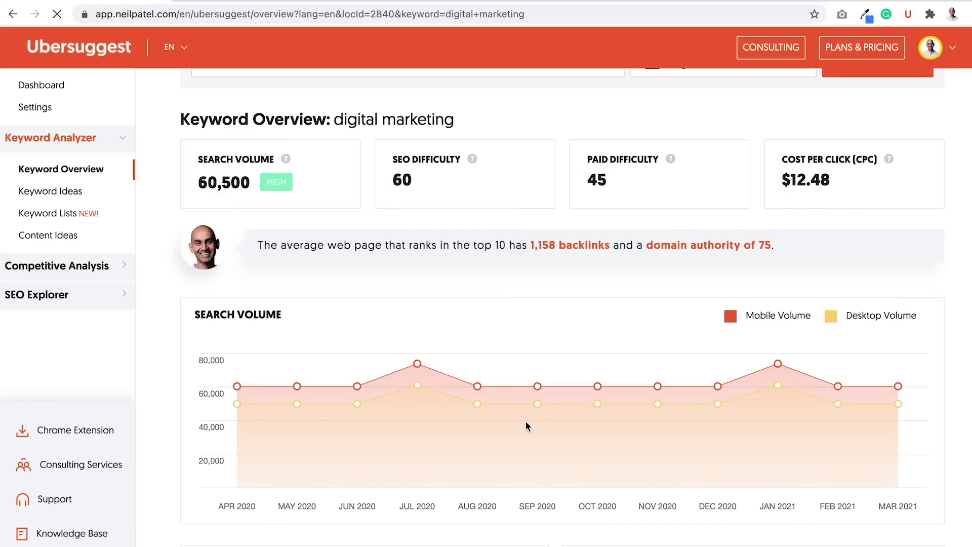
pyautogui.scroll(1, 556, 345)
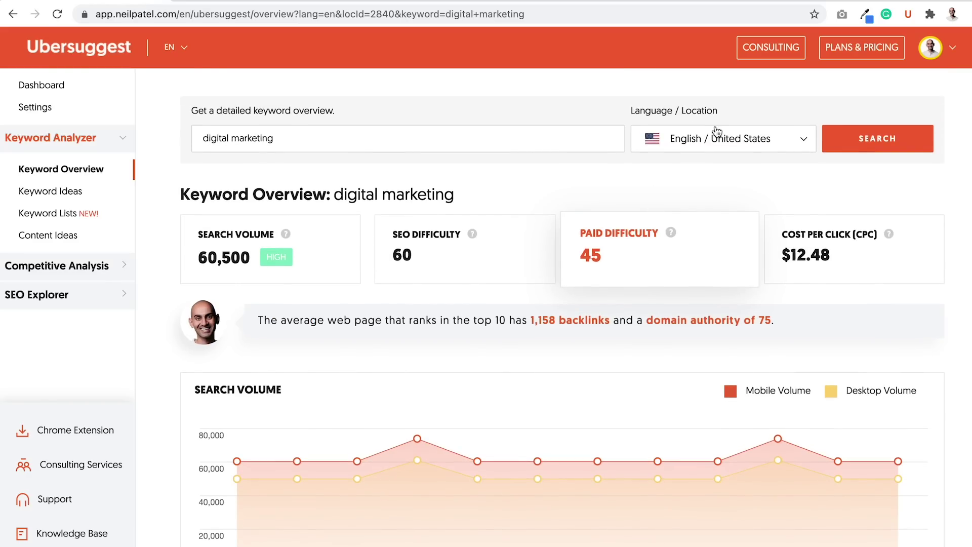
pyautogui.scroll(-2, 630, 280)
pyautogui.scroll(-1, 608, 304)
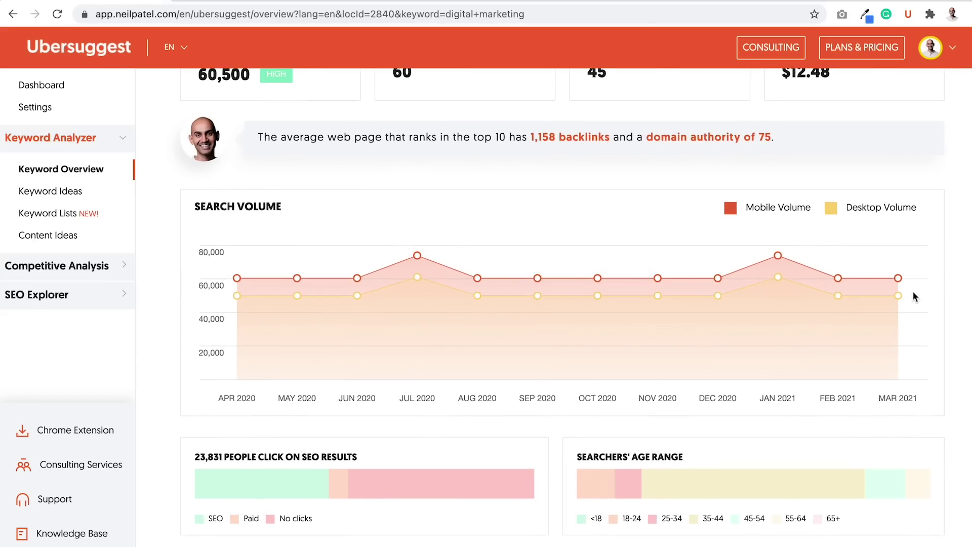
pyautogui.scroll(-3, 897, 282)
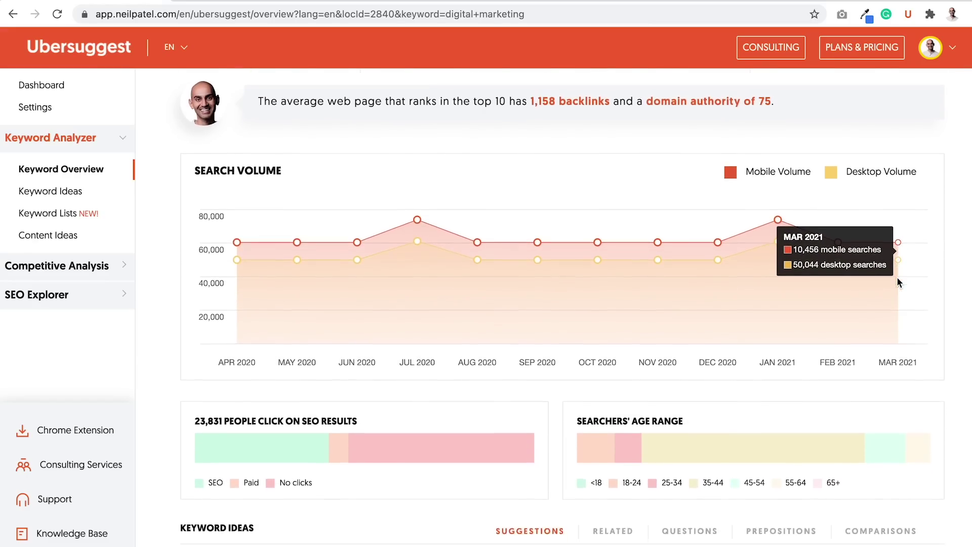
pyautogui.scroll(-2, 897, 281)
pyautogui.scroll(-5, 897, 277)
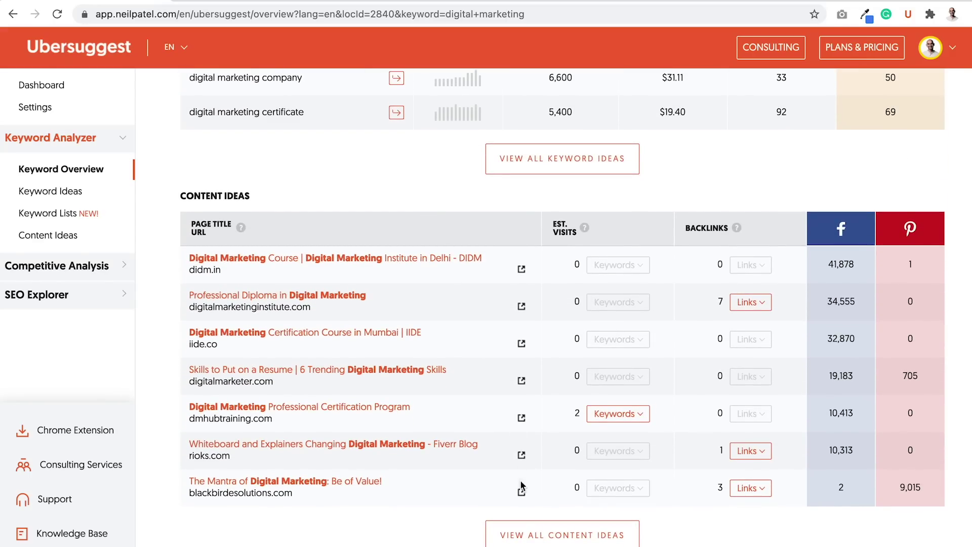
# View all content ideas for 'digital marketing' and advance to results page 2
pyautogui.click(533, 529)
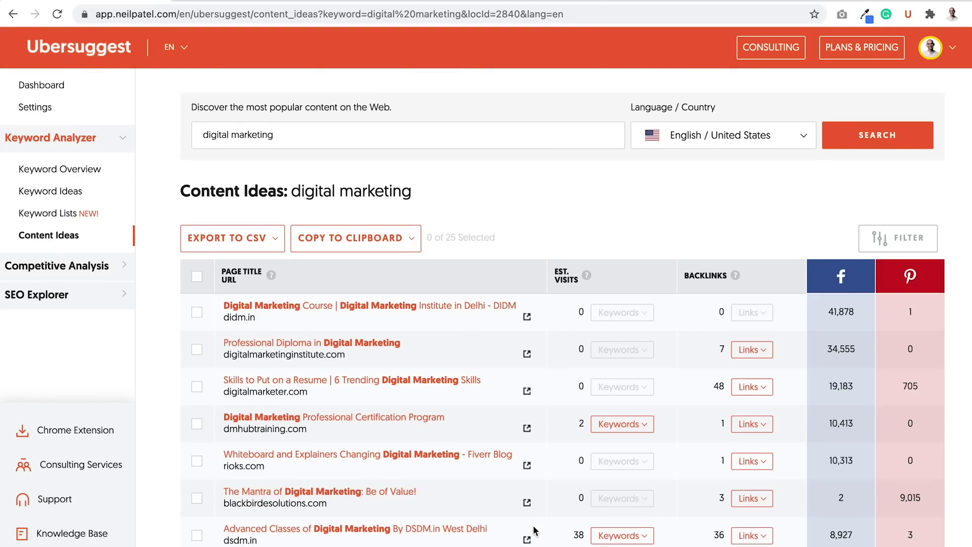
pyautogui.scroll(-2, 533, 529)
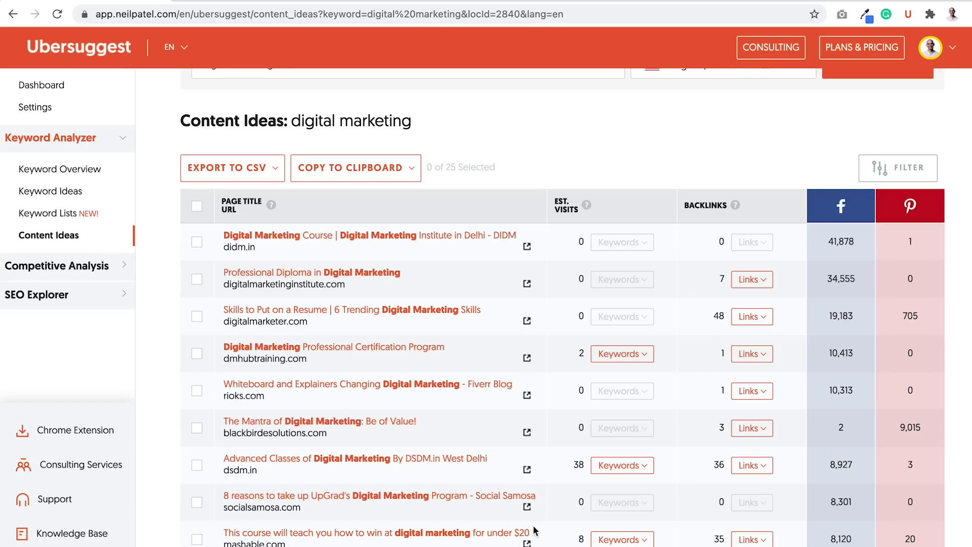
pyautogui.scroll(-1, 534, 530)
pyautogui.scroll(-1, 534, 530)
pyautogui.scroll(-1, 534, 530)
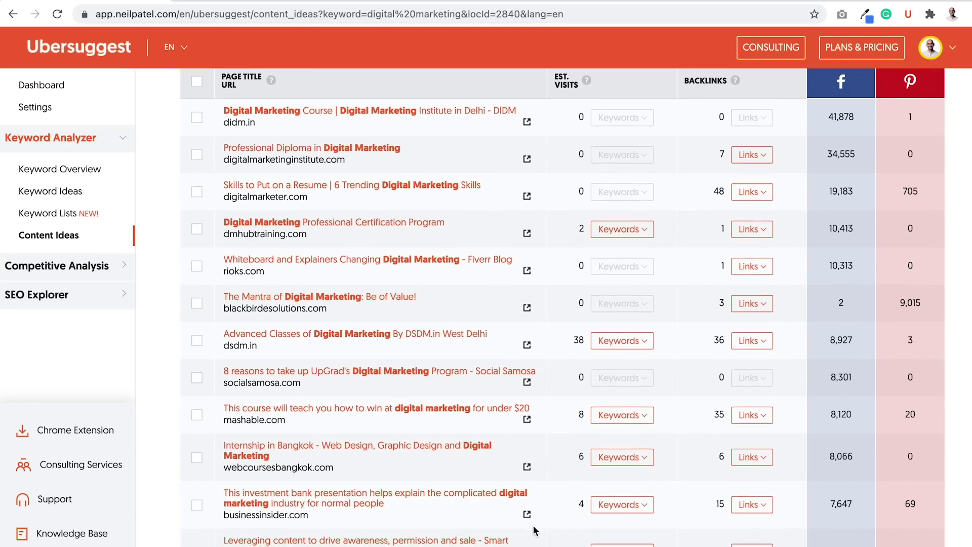
pyautogui.scroll(-1, 534, 530)
pyautogui.scroll(-1, 534, 530)
pyautogui.scroll(-1, 534, 531)
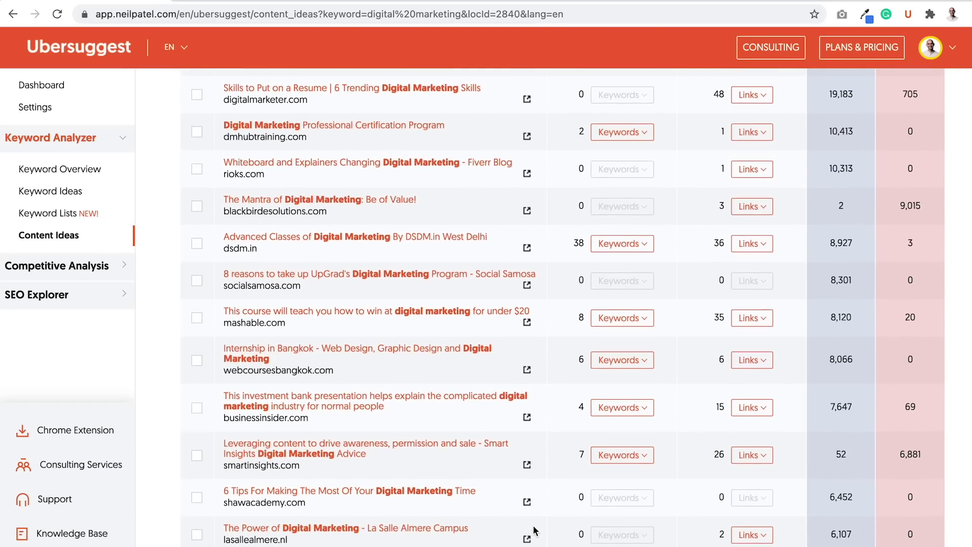
pyautogui.scroll(-1, 534, 530)
pyautogui.scroll(-1, 534, 530)
pyautogui.scroll(-1, 534, 530)
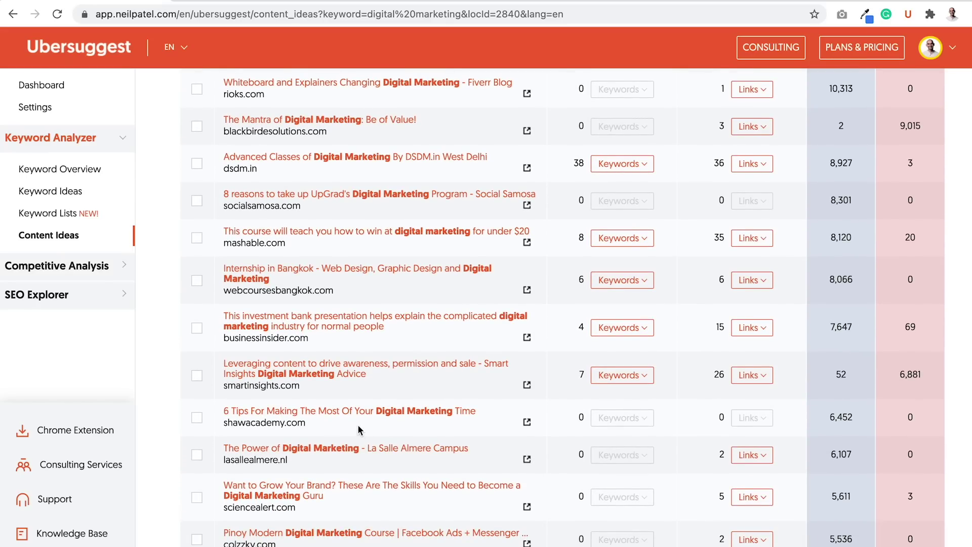
pyautogui.scroll(-1, 424, 438)
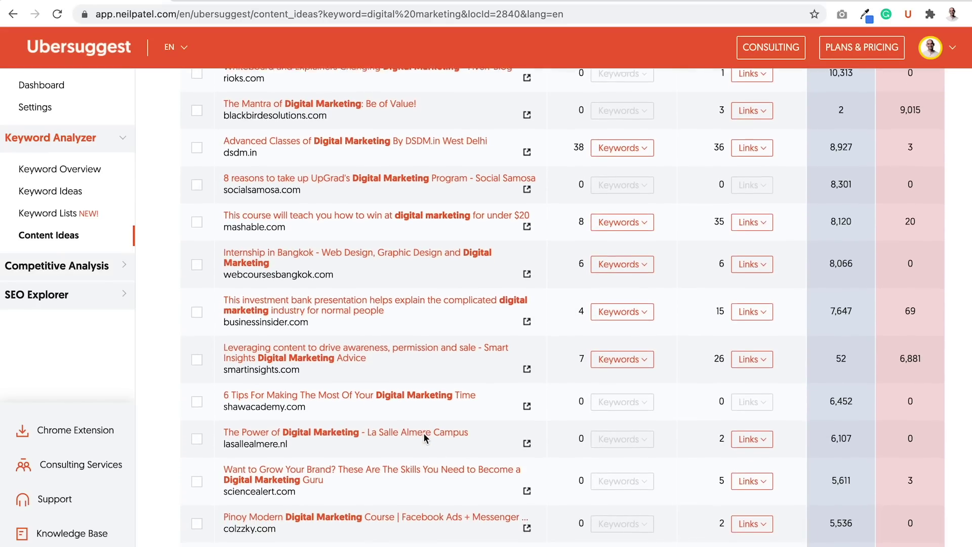
pyautogui.scroll(-1, 424, 439)
pyautogui.scroll(-1, 424, 438)
pyautogui.scroll(-1, 424, 439)
pyautogui.scroll(-1, 424, 439)
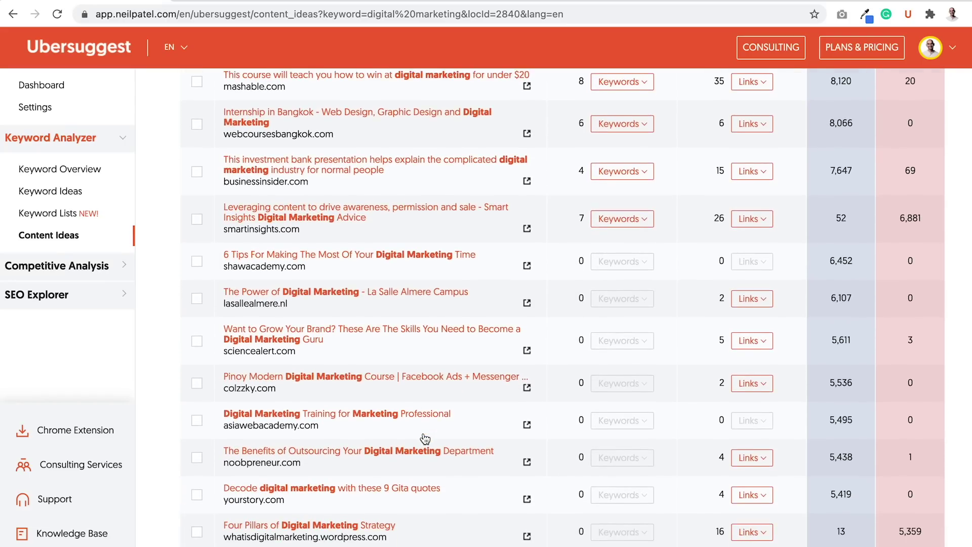
pyautogui.scroll(-2, 424, 438)
pyautogui.scroll(-1, 414, 382)
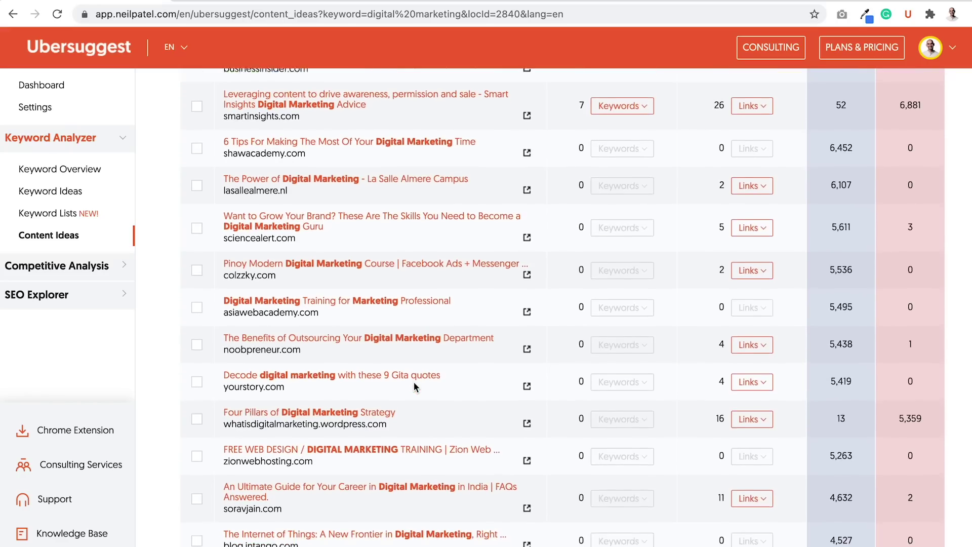
pyautogui.scroll(-2, 414, 382)
pyautogui.scroll(-1, 414, 383)
pyautogui.scroll(-2, 414, 383)
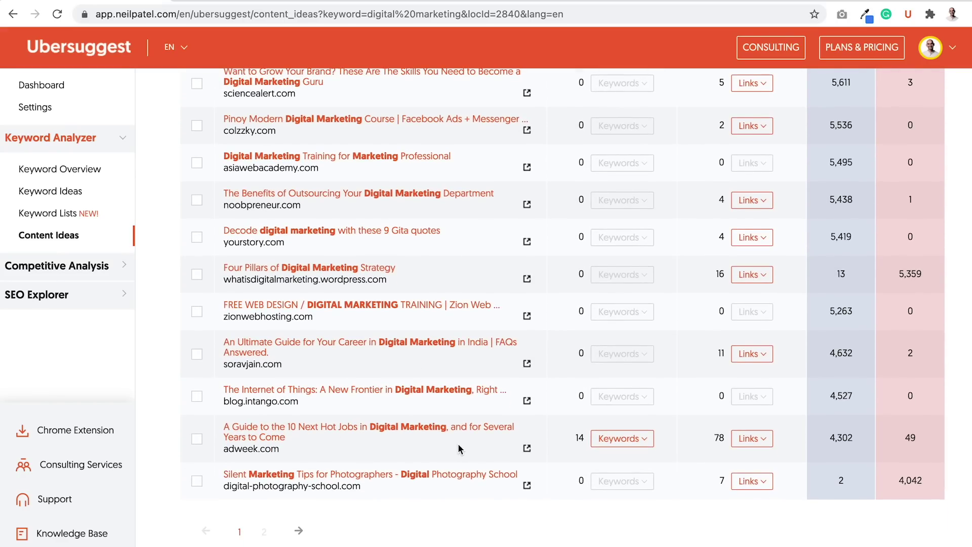
pyautogui.click(301, 528)
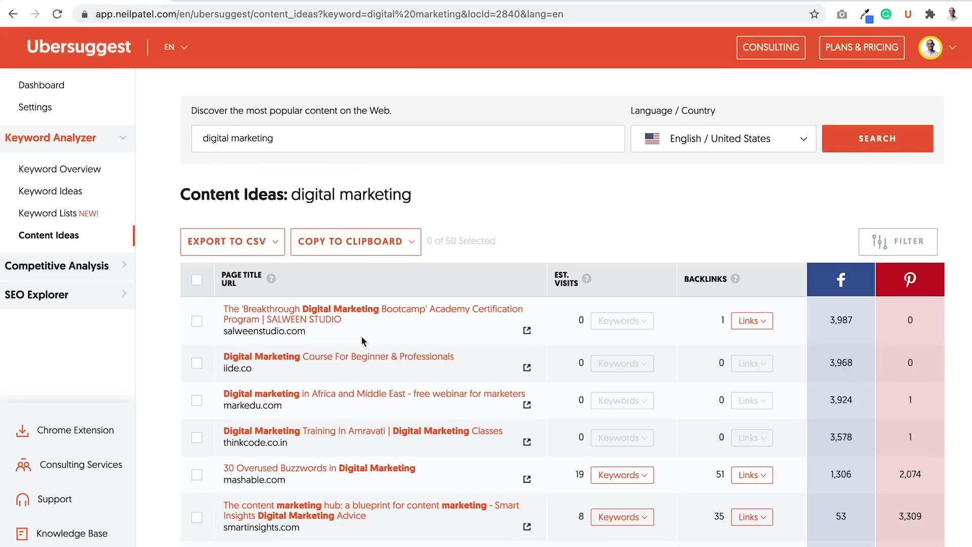
pyautogui.scroll(-2, 362, 341)
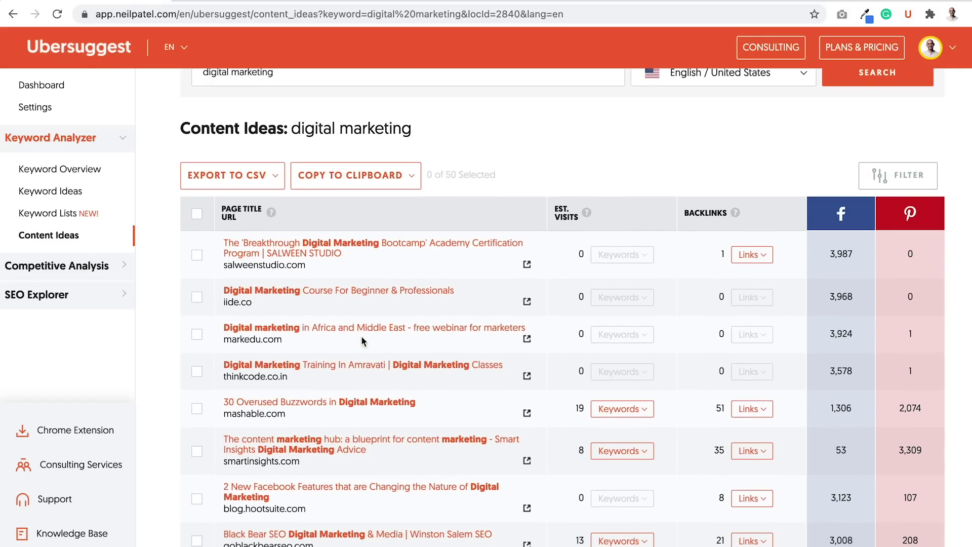
pyautogui.scroll(-1, 362, 341)
pyautogui.scroll(-1, 361, 341)
pyautogui.scroll(-1, 362, 341)
pyautogui.scroll(-1, 362, 341)
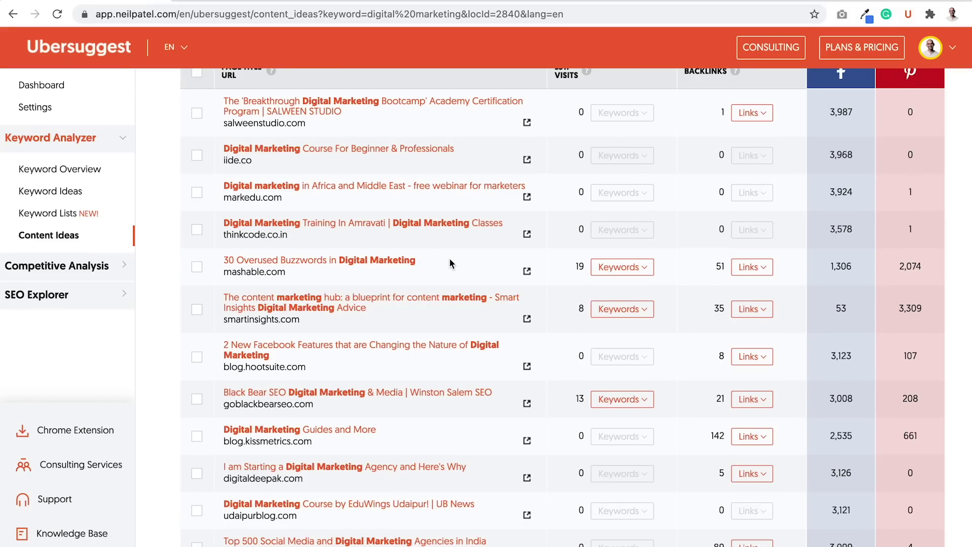
pyautogui.scroll(-1, 449, 262)
pyautogui.scroll(-1, 448, 262)
pyautogui.scroll(-1, 449, 262)
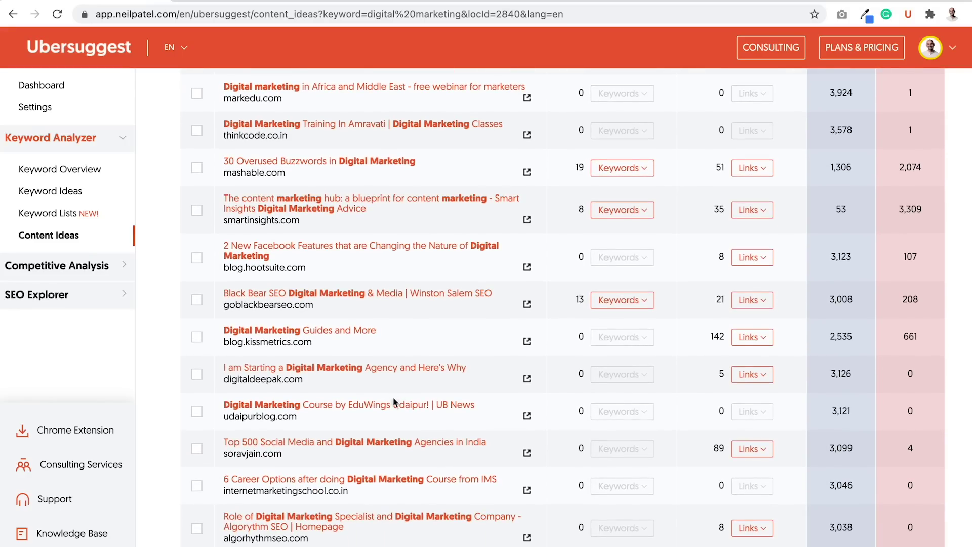
pyautogui.scroll(-1, 403, 365)
pyautogui.scroll(-2, 403, 365)
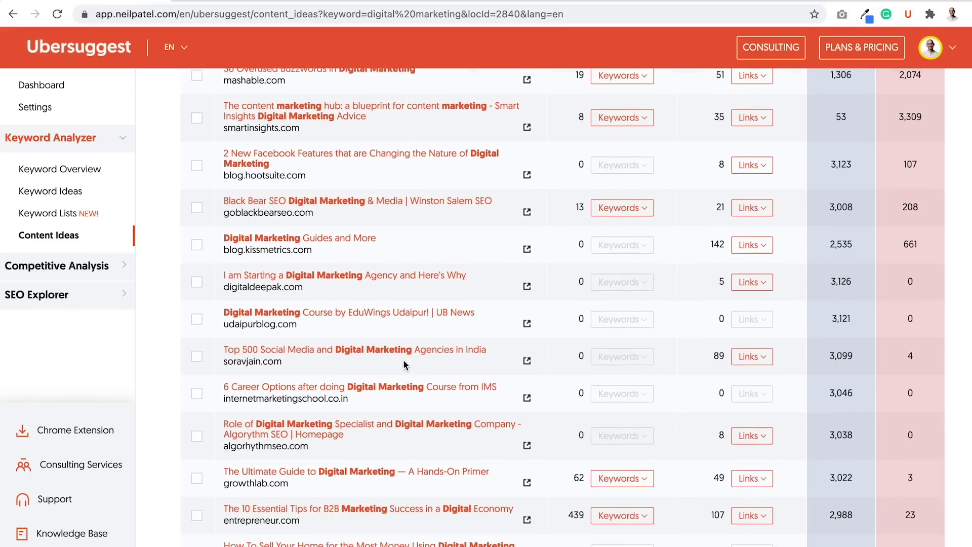
pyautogui.scroll(-1, 406, 358)
pyautogui.scroll(-1, 409, 349)
pyautogui.scroll(-1, 410, 346)
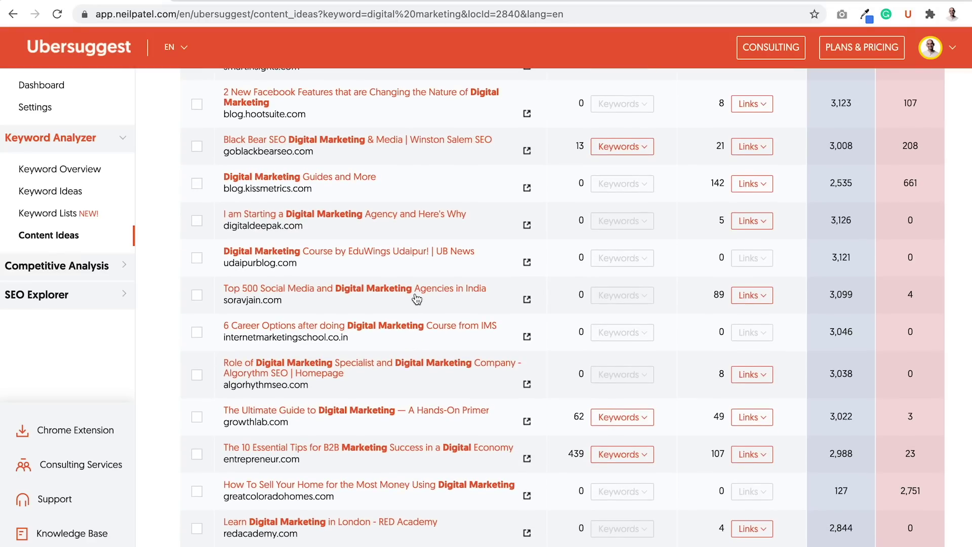
pyautogui.scroll(-1, 417, 299)
pyautogui.scroll(-1, 417, 298)
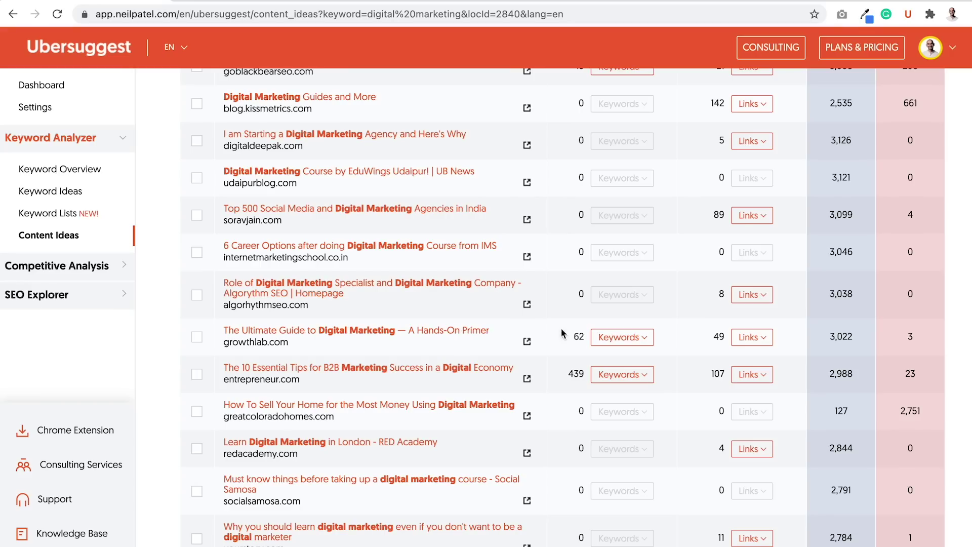
# Expand, then collapse, the ranking keywords for the growthlab.com digital marketing guide
pyautogui.click(645, 341)
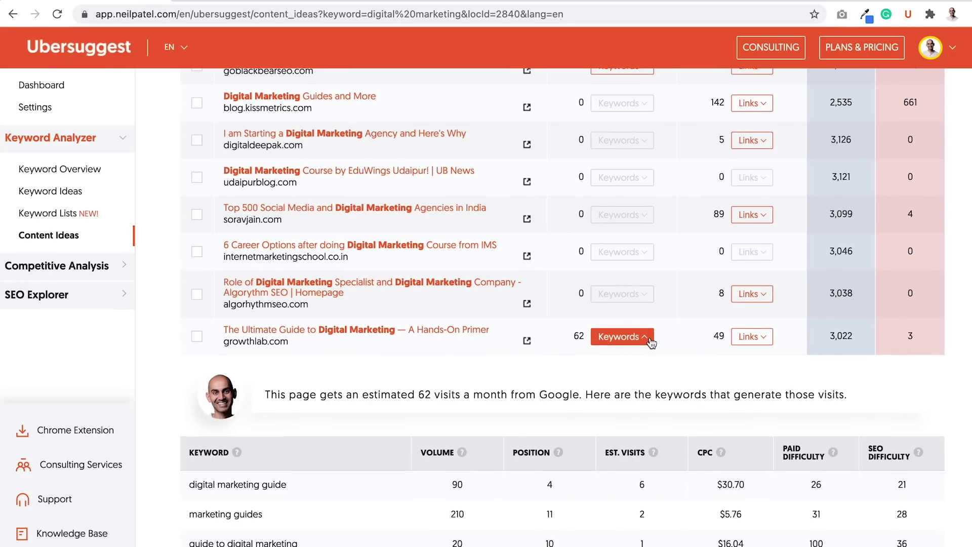
pyautogui.scroll(-3, 651, 344)
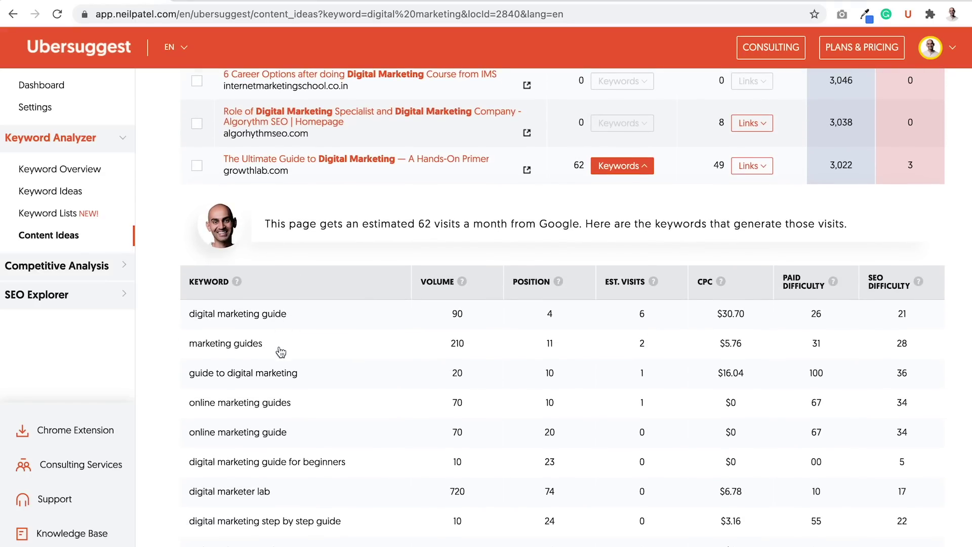
pyautogui.scroll(-1, 287, 378)
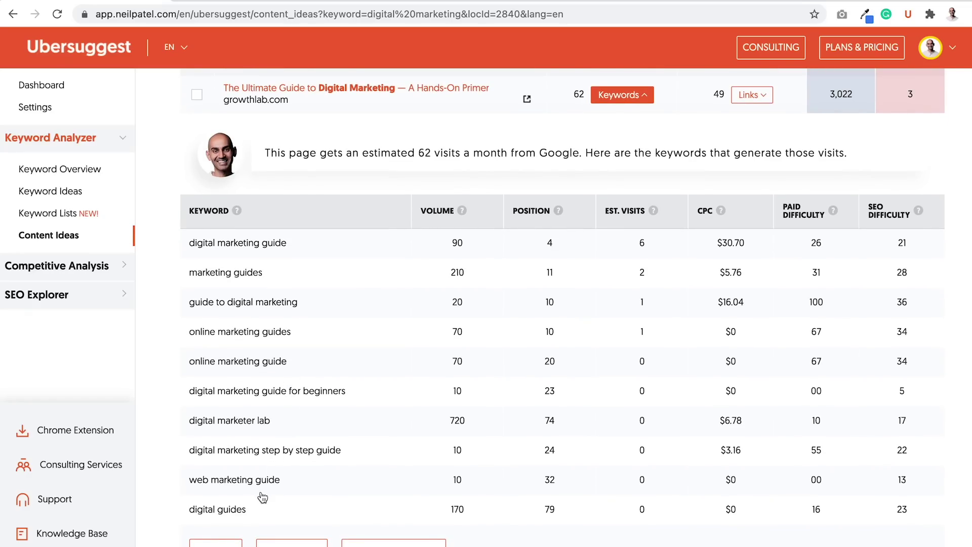
pyautogui.click(636, 97)
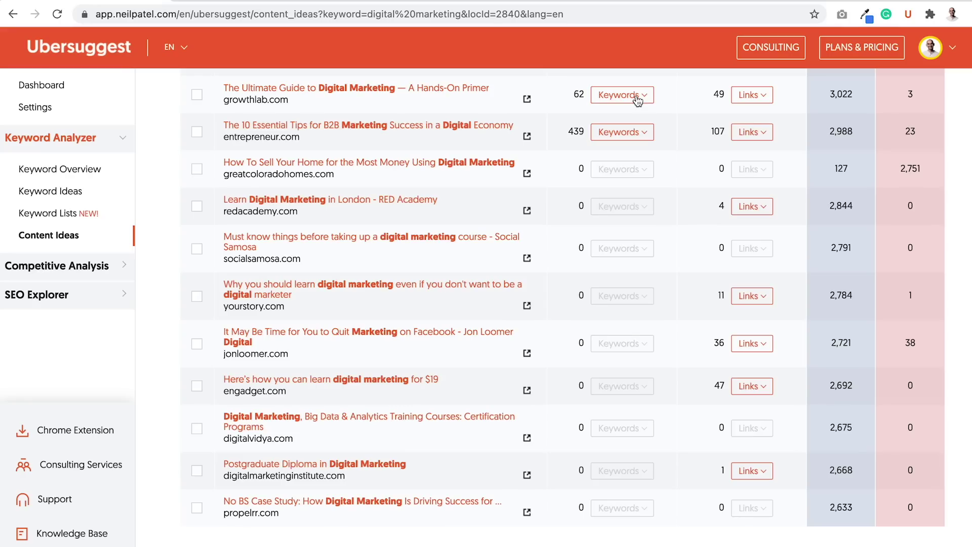
pyautogui.scroll(3, 511, 191)
pyautogui.scroll(3, 511, 193)
pyautogui.scroll(5, 511, 191)
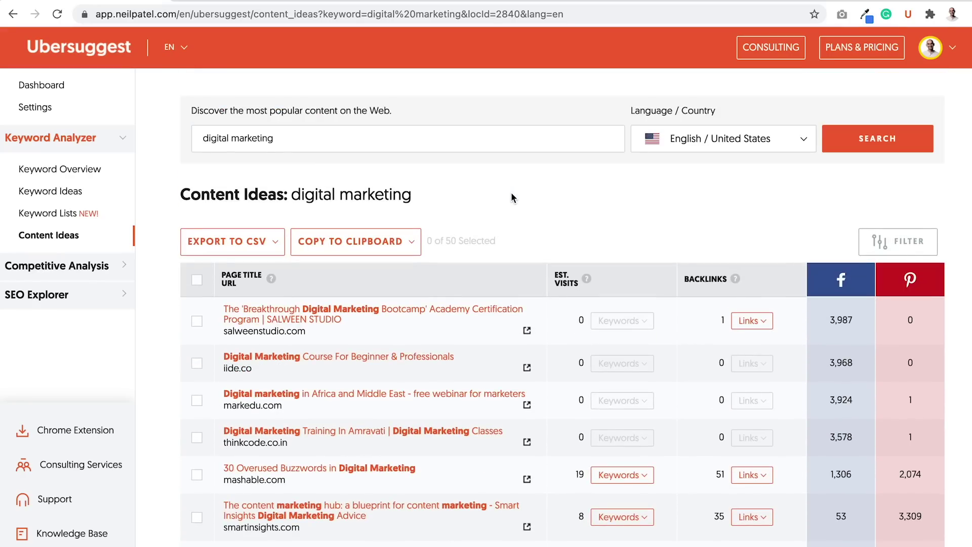
# Tick 'digital marketing' in Keyword Ideas and save it to new list 'digital marketing blog post'
pyautogui.click(111, 199)
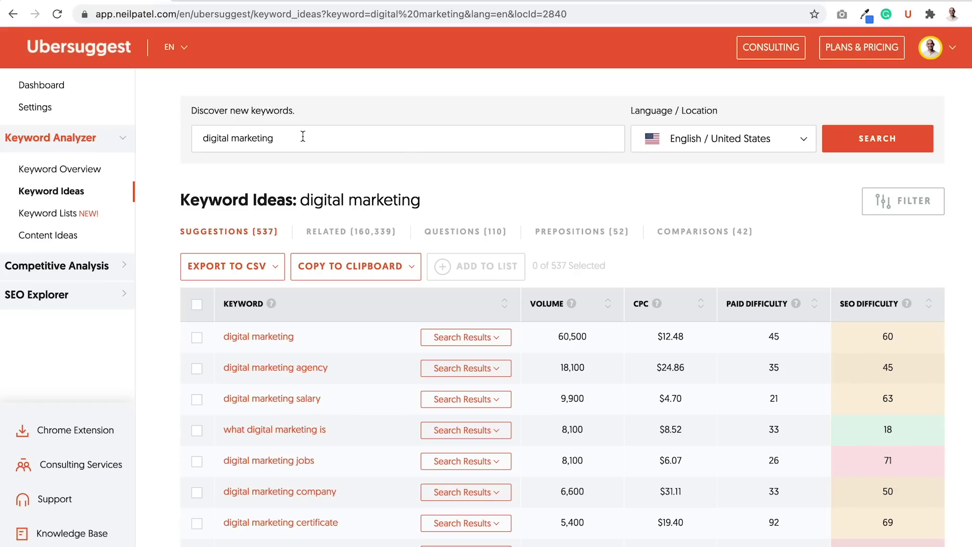
pyautogui.click(196, 337)
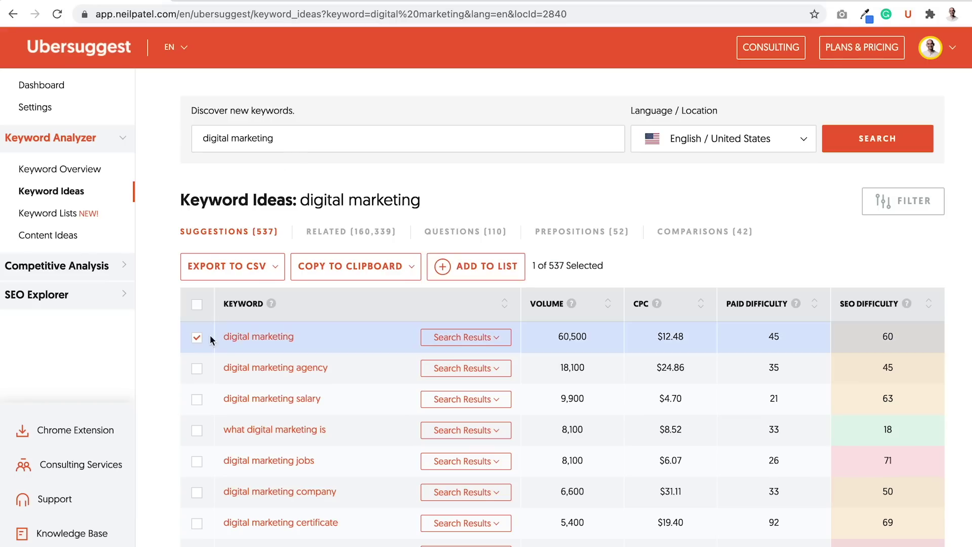
pyautogui.click(492, 268)
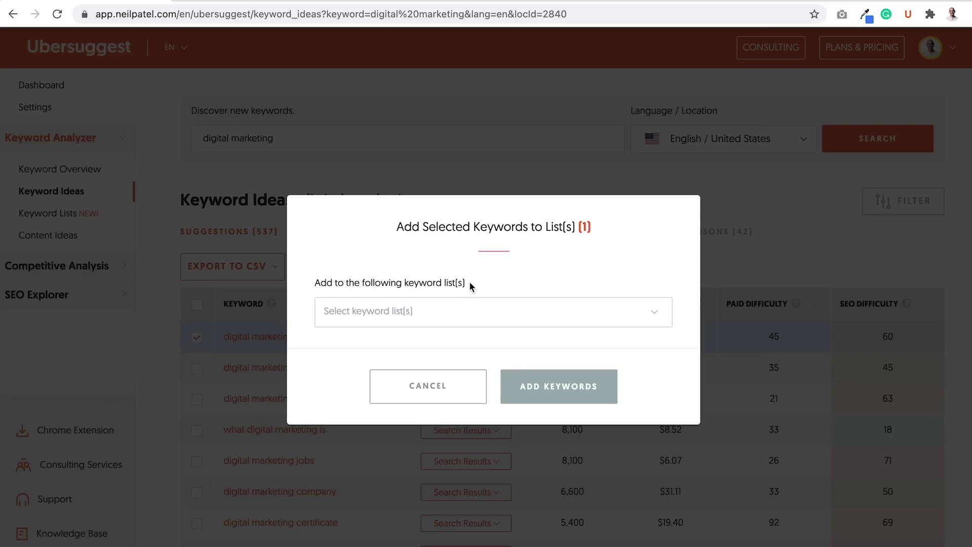
pyautogui.click(488, 324)
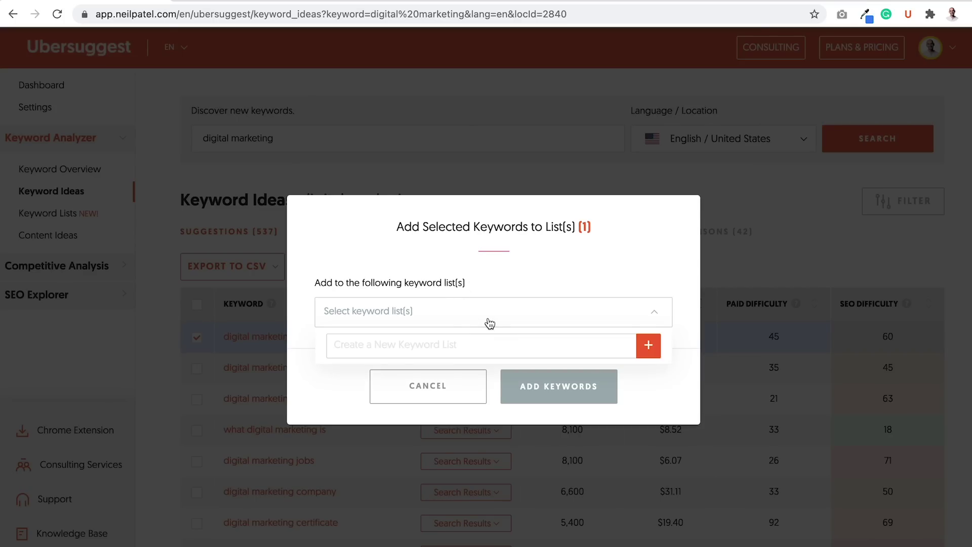
pyautogui.click(413, 315)
pyautogui.write('digital ')
pyautogui.write('marketing blog ')
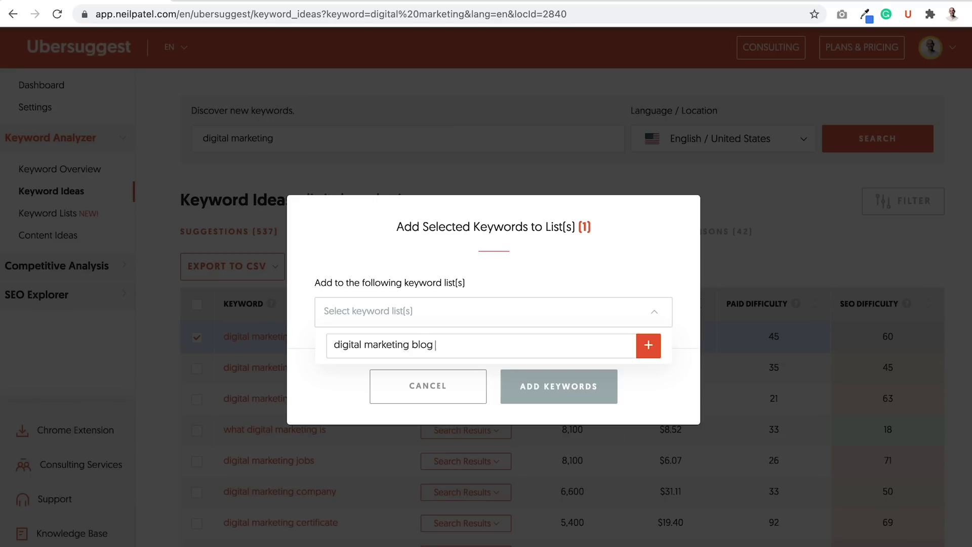
pyautogui.write('post')
pyautogui.click(647, 345)
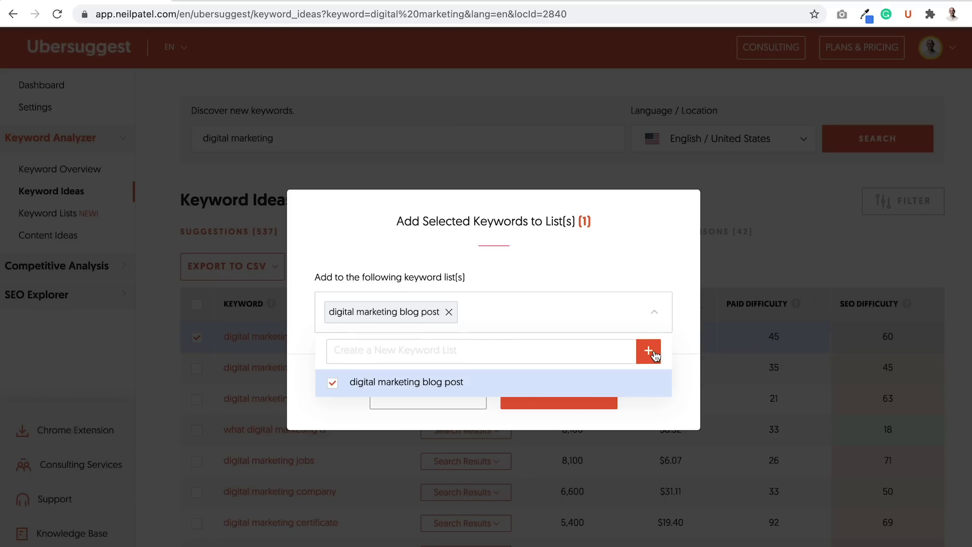
pyautogui.click(699, 335)
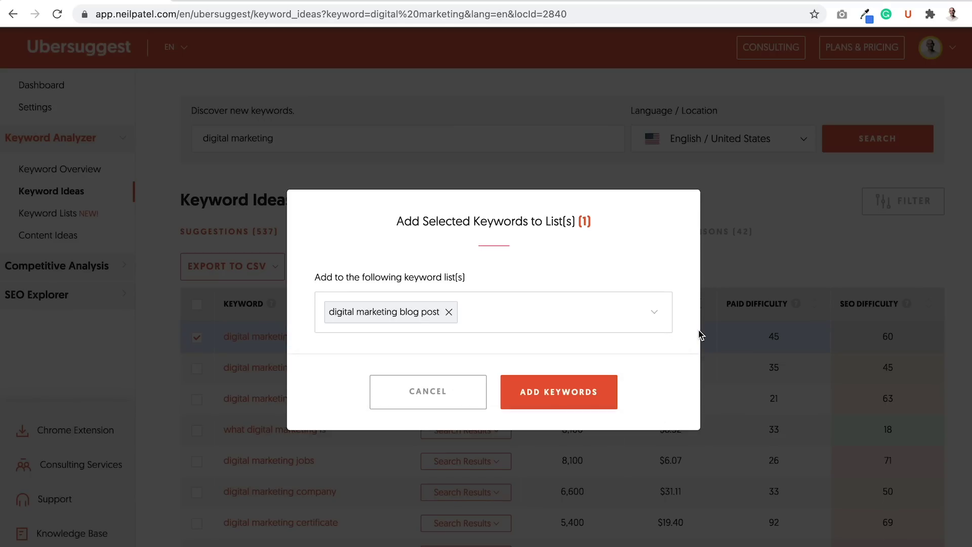
pyautogui.click(566, 399)
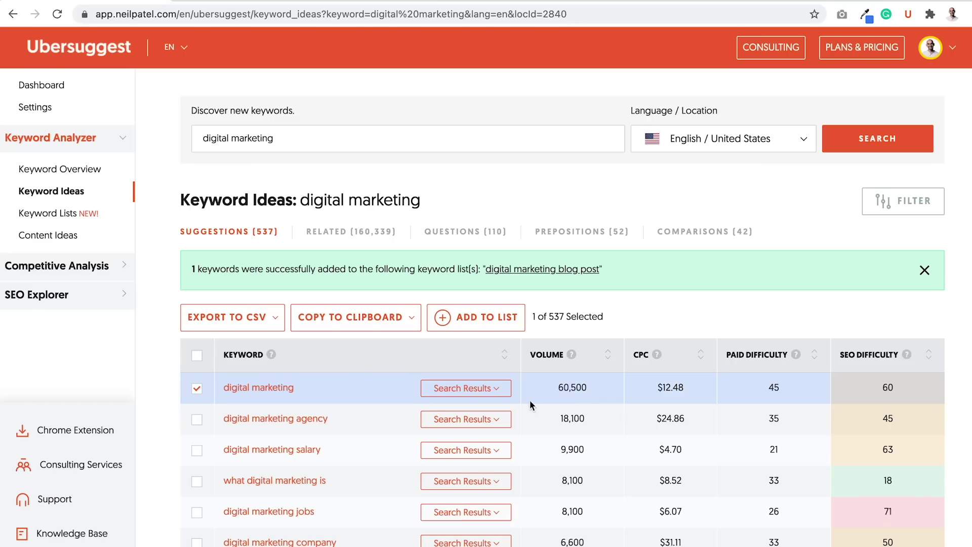
pyautogui.scroll(-2, 299, 429)
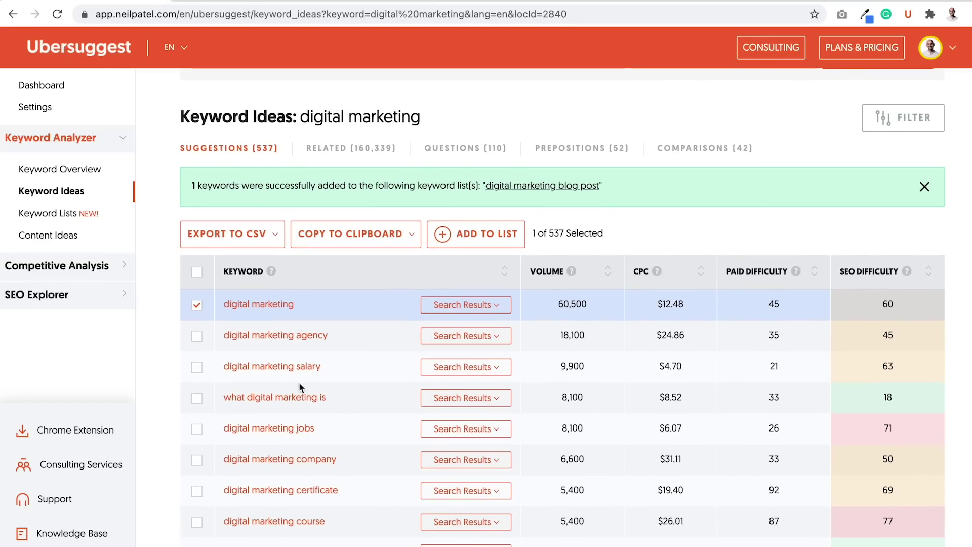
pyautogui.scroll(-2, 276, 366)
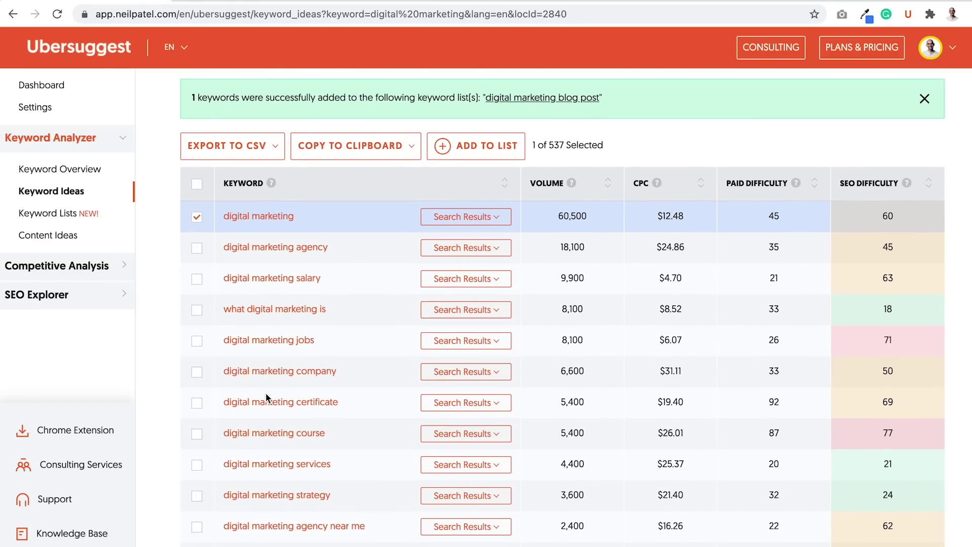
pyautogui.scroll(2, 265, 393)
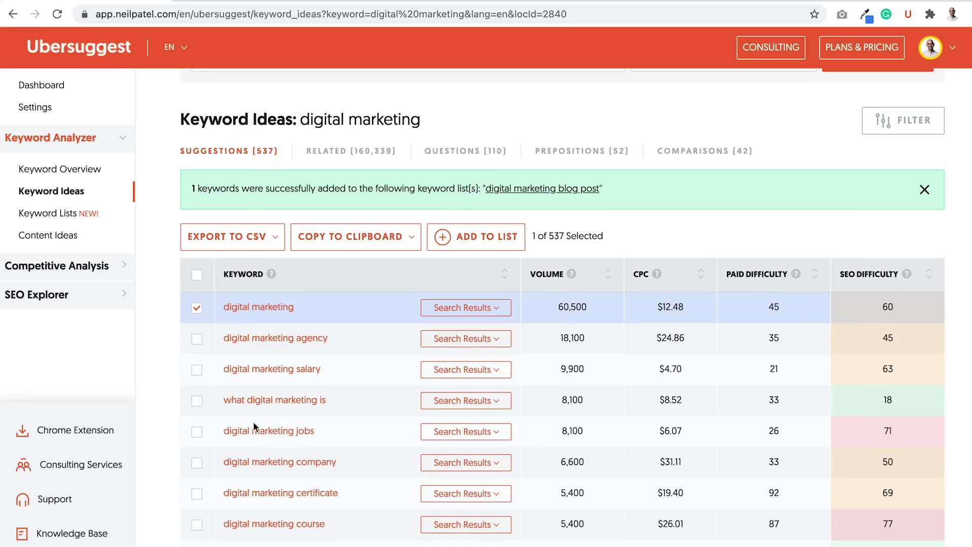
# Tick digital marketing company, what is, strategy, definition, freelance, agency, tools, google and blogs
pyautogui.click(197, 463)
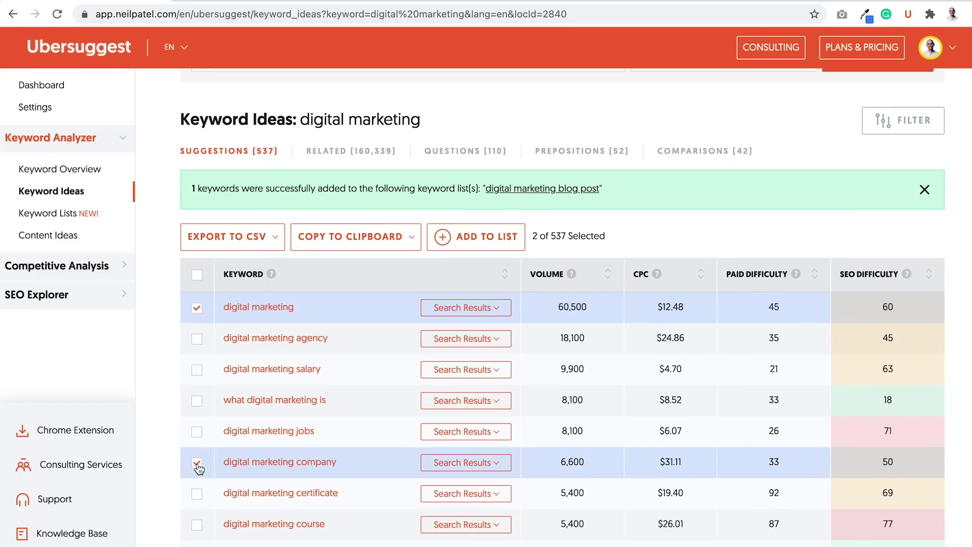
pyautogui.scroll(-1, 197, 467)
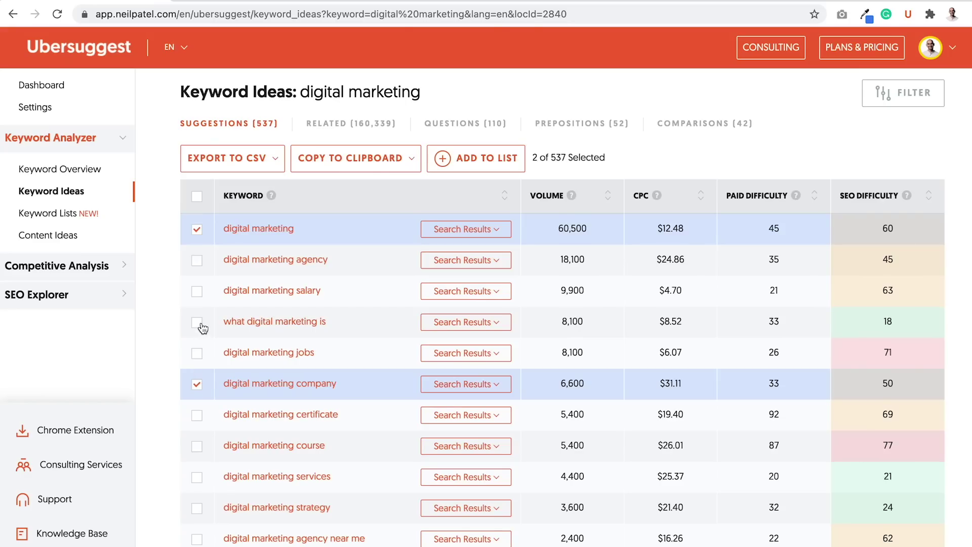
pyautogui.click(197, 322)
pyautogui.scroll(-2, 194, 342)
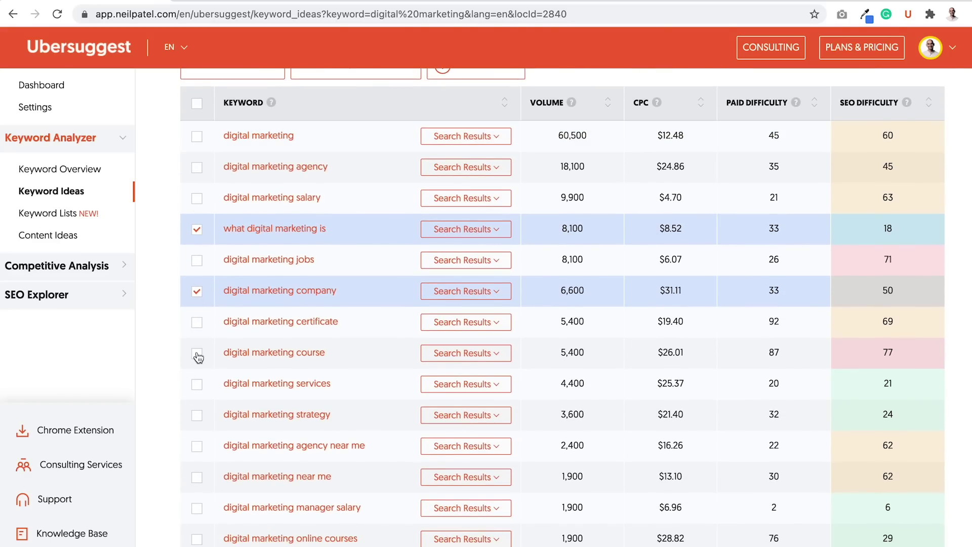
pyautogui.scroll(-2, 197, 354)
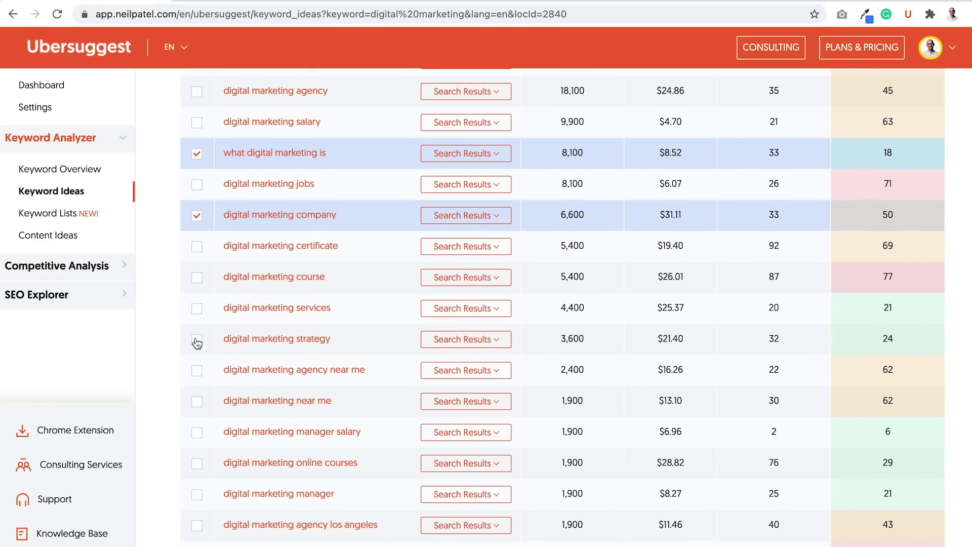
pyautogui.click(197, 339)
pyautogui.scroll(-2, 196, 342)
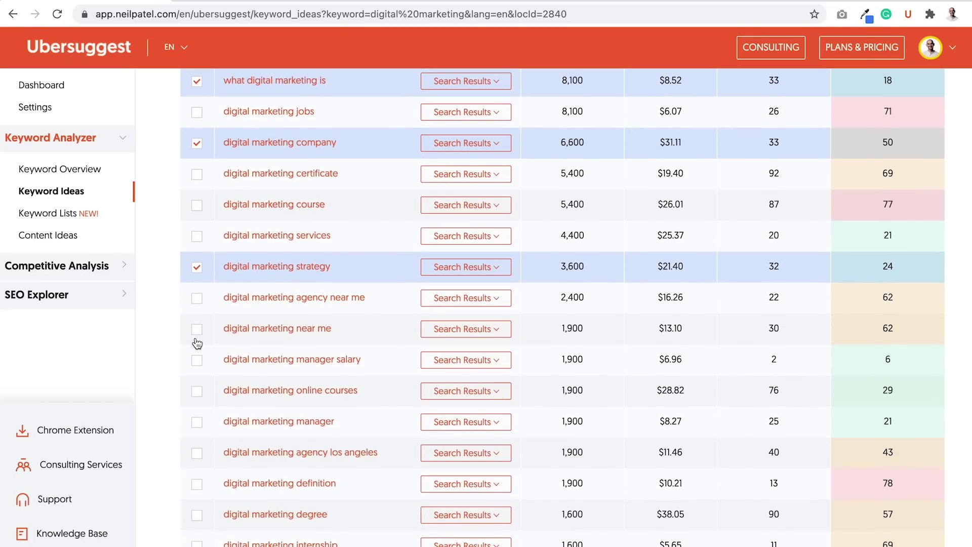
pyautogui.scroll(-1, 186, 414)
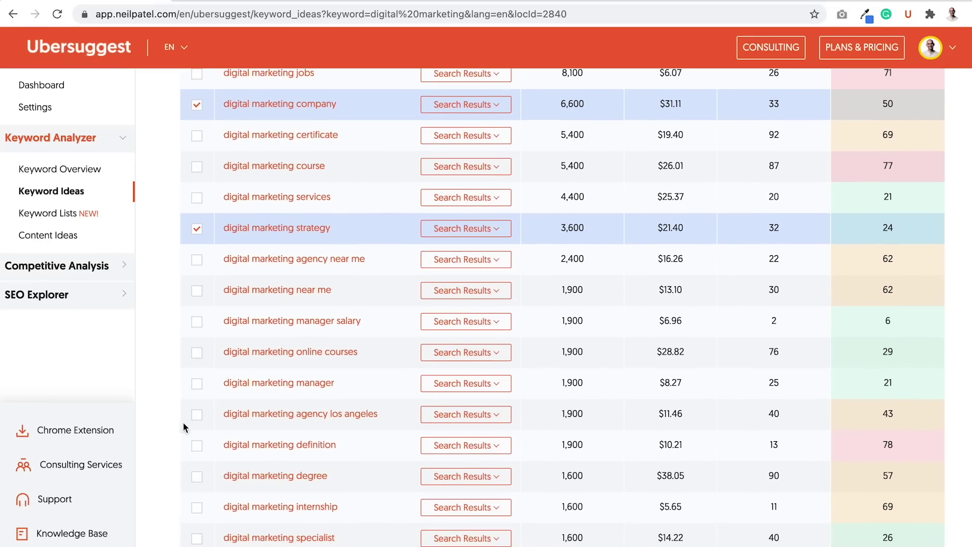
pyautogui.click(196, 447)
pyautogui.scroll(-3, 204, 460)
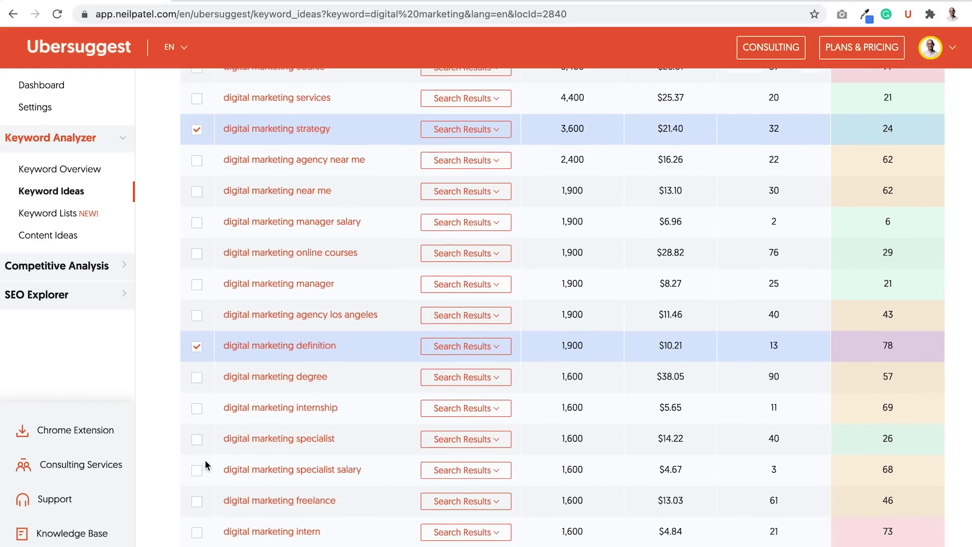
pyautogui.scroll(-3, 205, 462)
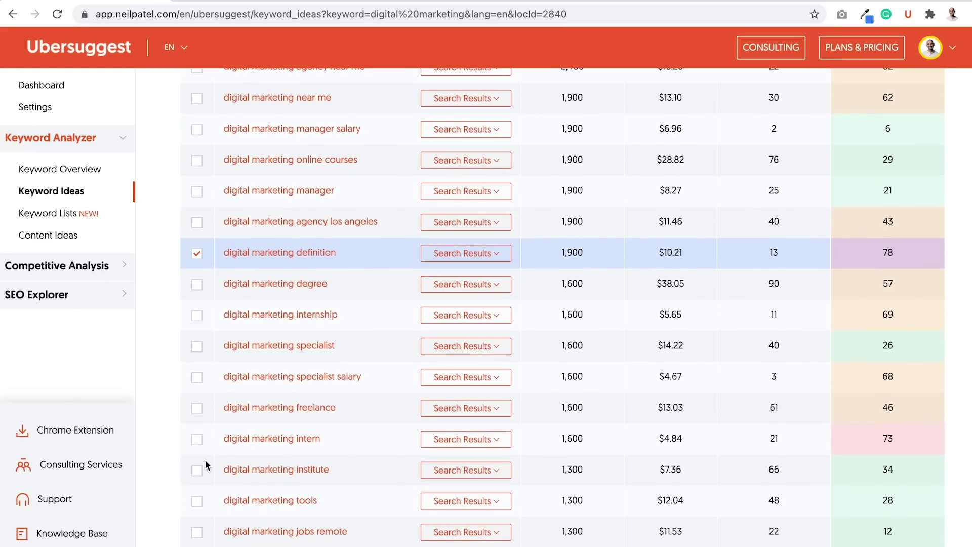
pyautogui.scroll(-1, 204, 459)
pyautogui.click(196, 372)
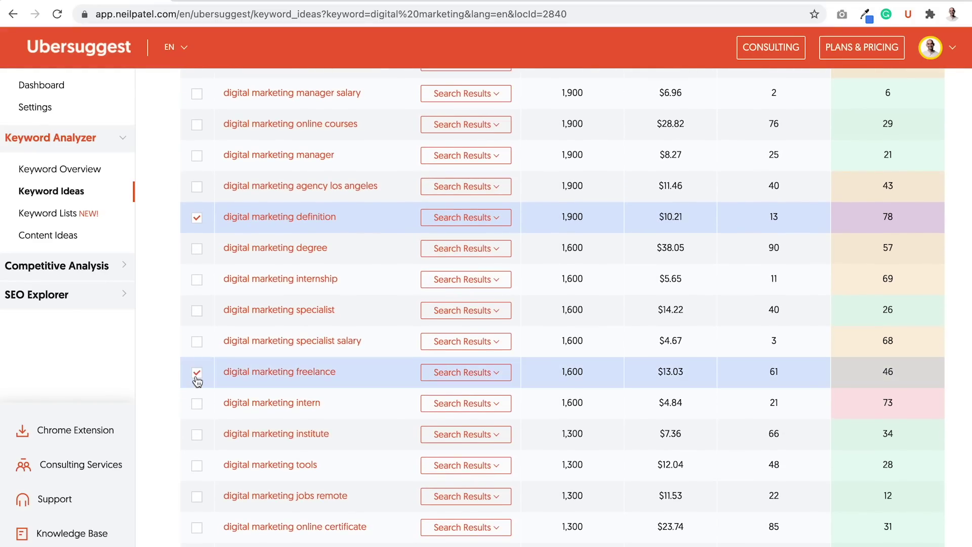
pyautogui.scroll(2, 197, 379)
pyautogui.scroll(3, 196, 378)
pyautogui.scroll(4, 196, 378)
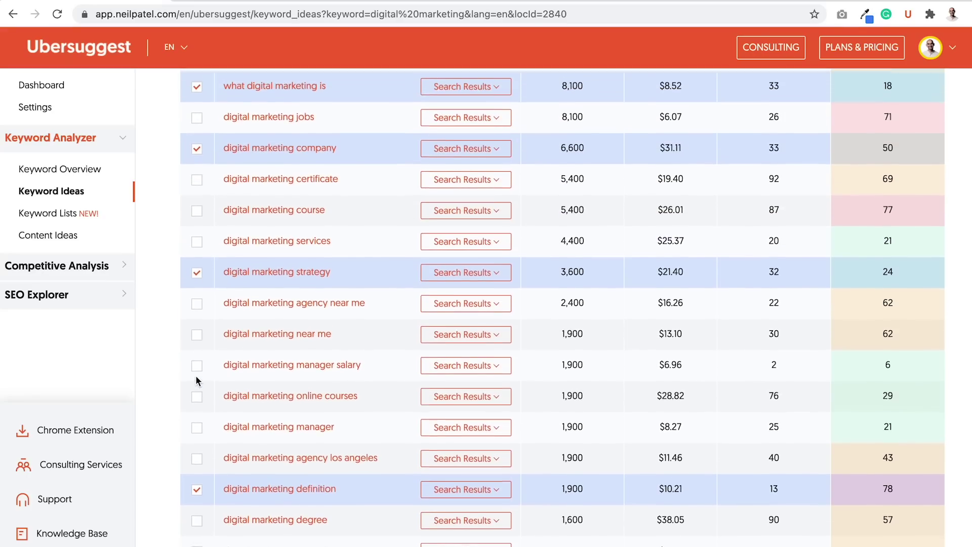
pyautogui.scroll(-1, 199, 229)
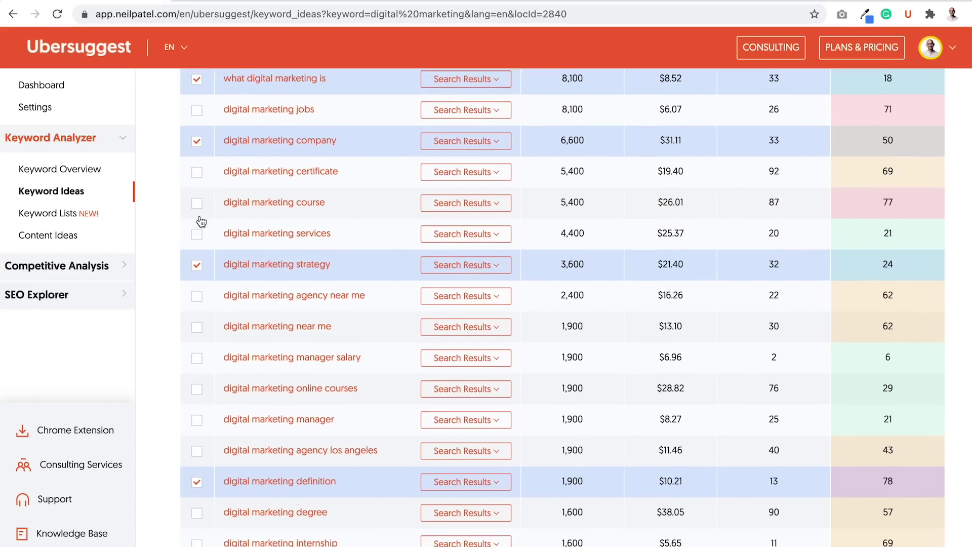
pyautogui.scroll(2, 195, 282)
pyautogui.scroll(2, 197, 282)
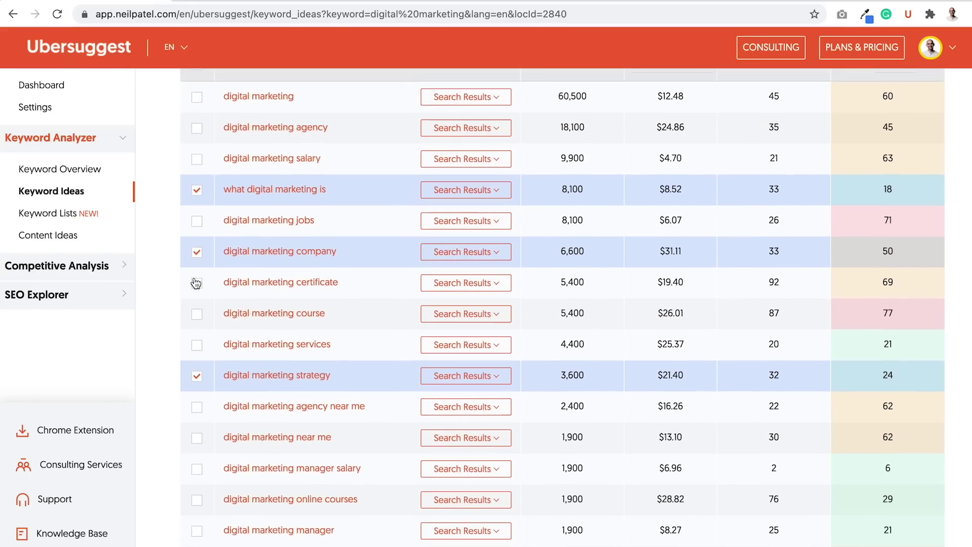
pyautogui.click(197, 128)
pyautogui.scroll(-4, 195, 326)
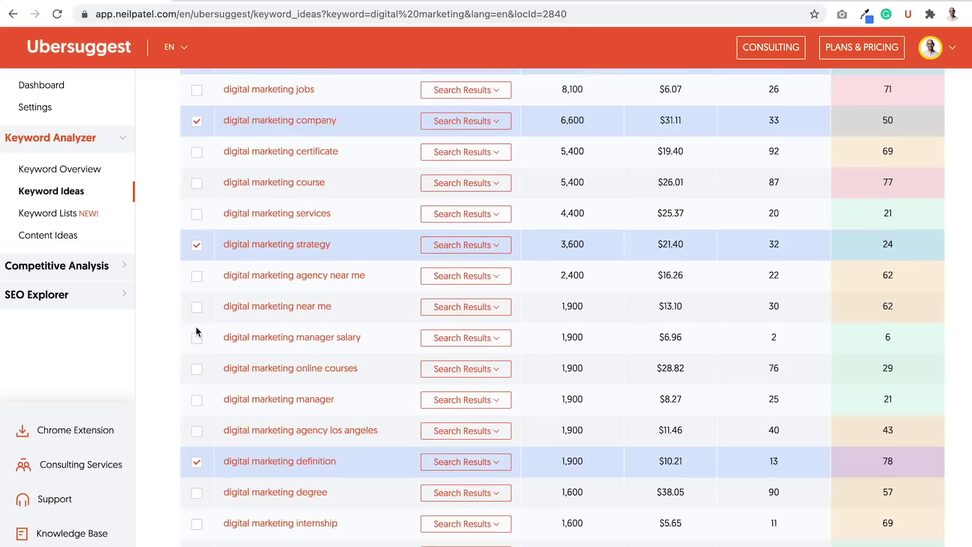
pyautogui.scroll(-4, 195, 326)
pyautogui.scroll(-1, 195, 326)
pyautogui.scroll(-1, 195, 332)
pyautogui.scroll(-1, 195, 331)
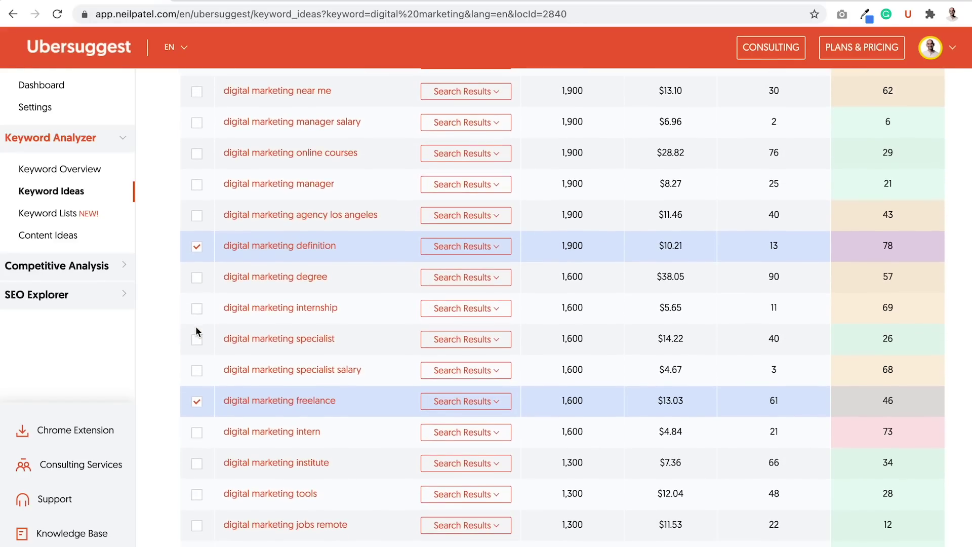
pyautogui.scroll(-1, 196, 332)
pyautogui.scroll(-2, 197, 332)
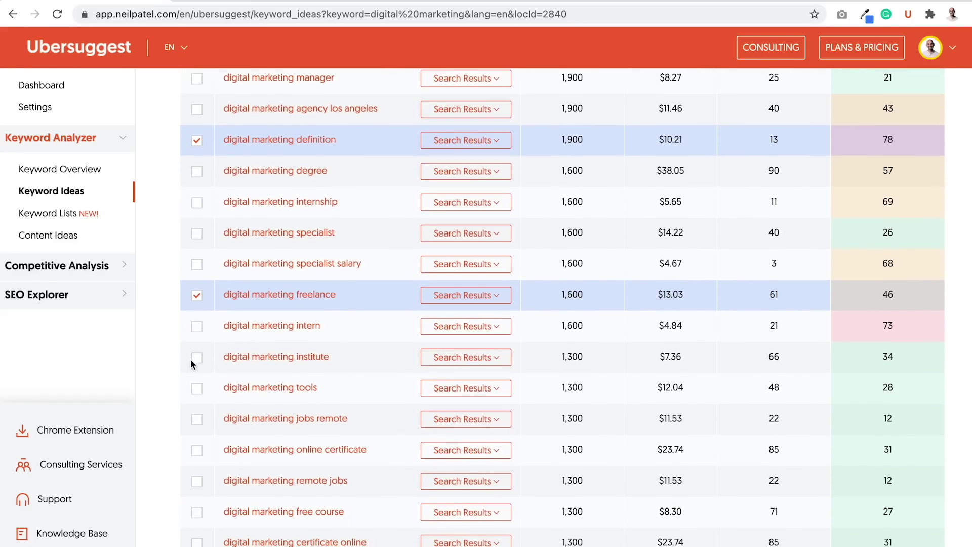
pyautogui.click(198, 389)
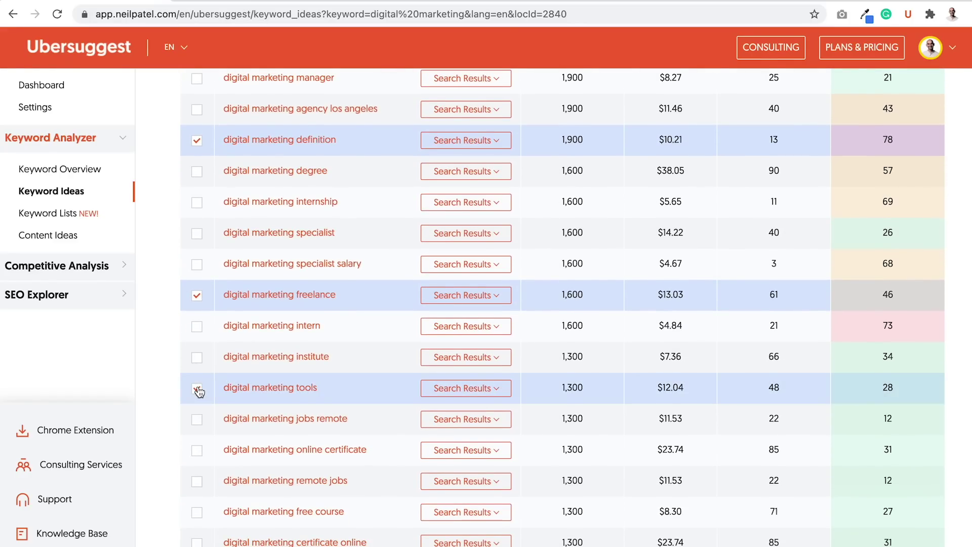
pyautogui.scroll(-3, 197, 390)
pyautogui.scroll(-2, 198, 390)
pyautogui.scroll(-2, 197, 391)
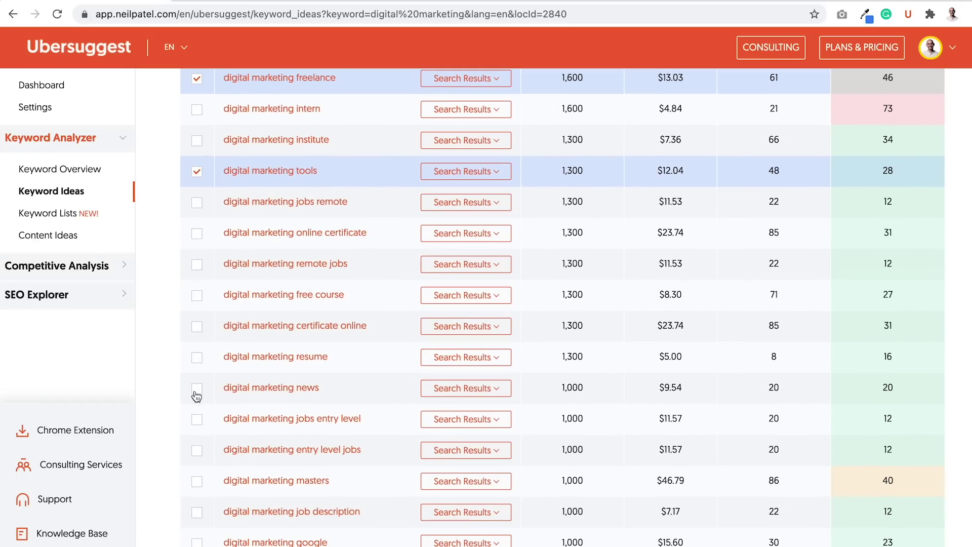
pyautogui.scroll(-2, 197, 395)
pyautogui.scroll(-1, 197, 395)
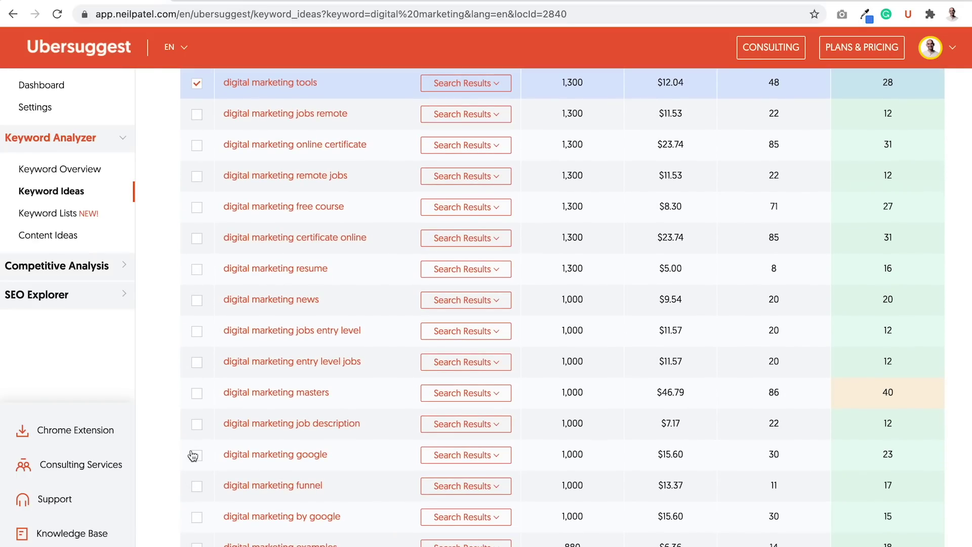
pyautogui.click(196, 454)
pyautogui.scroll(-2, 212, 499)
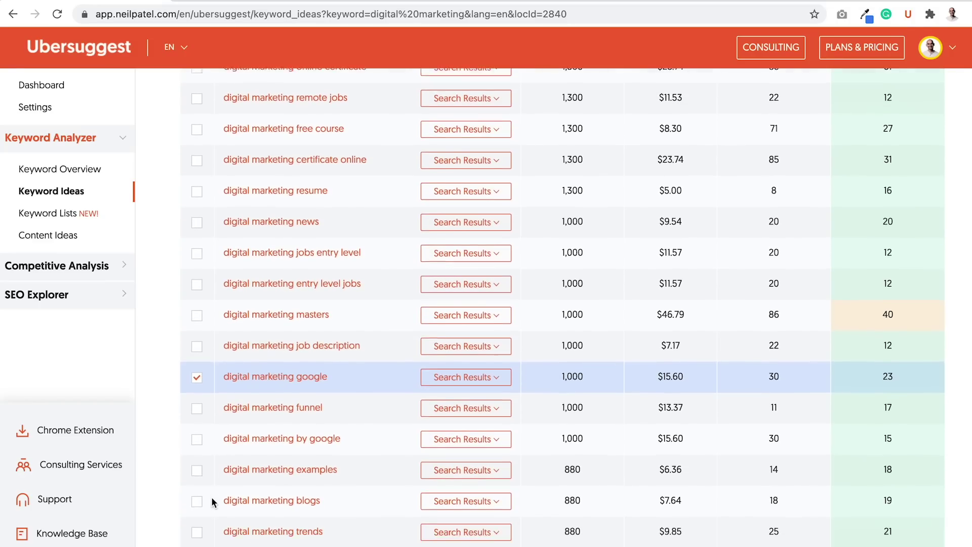
pyautogui.scroll(-1, 212, 501)
pyautogui.click(197, 476)
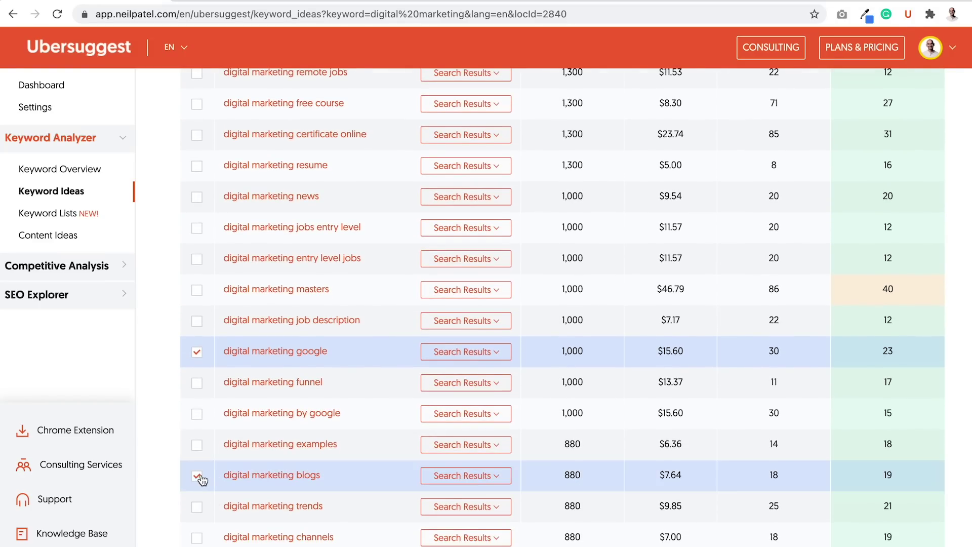
pyautogui.scroll(-1, 288, 476)
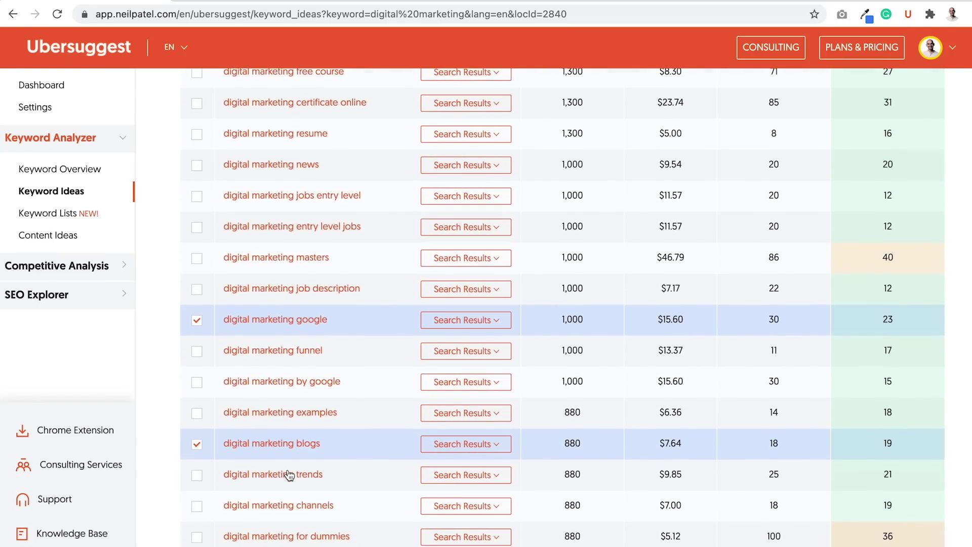
pyautogui.scroll(10, 289, 476)
pyautogui.scroll(10, 288, 469)
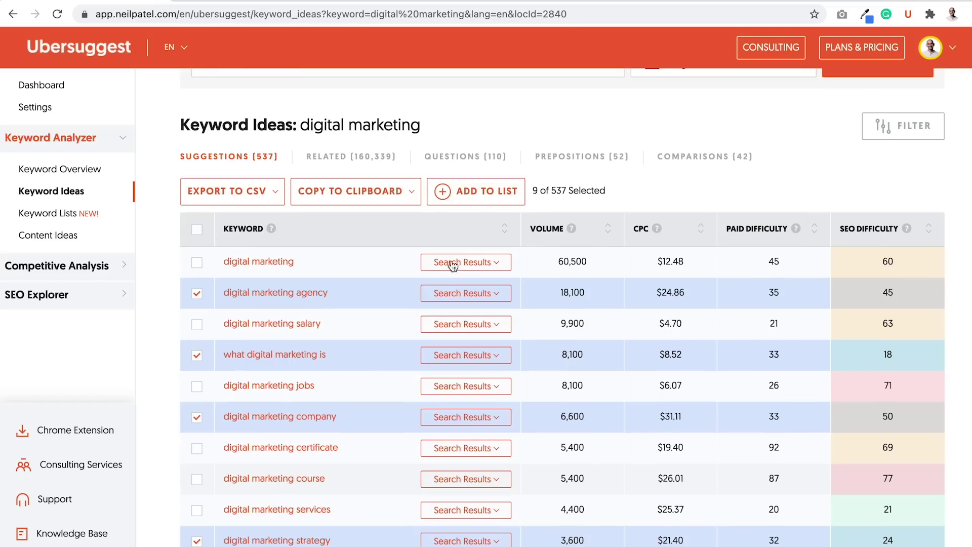
# Add the nine ticked keywords to 'digital marketing blog post', then clear all selections
pyautogui.click(477, 199)
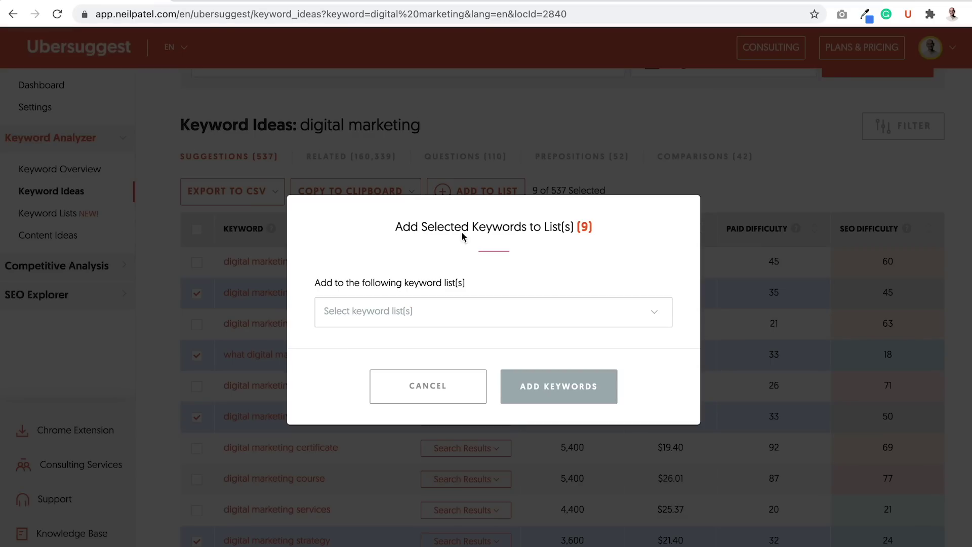
pyautogui.click(427, 318)
pyautogui.click(424, 379)
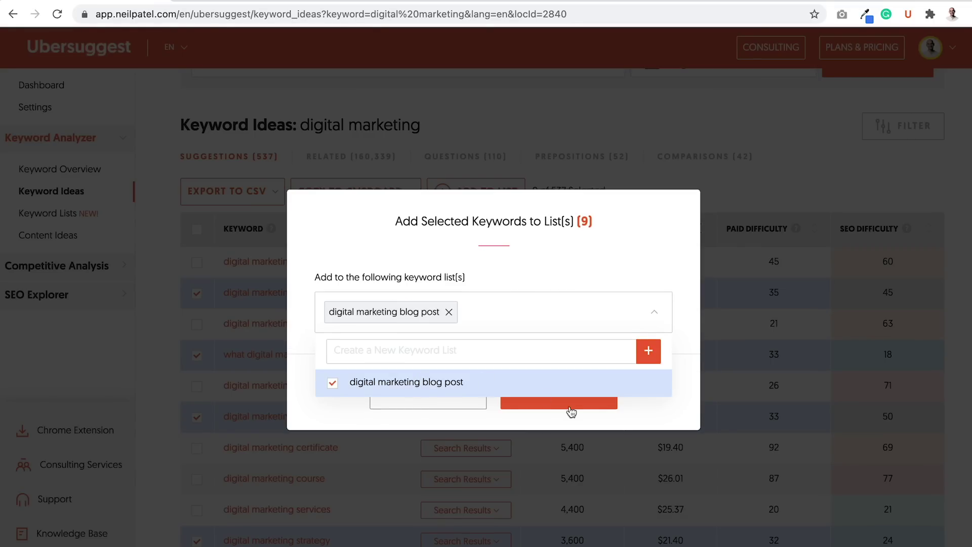
pyautogui.click(643, 417)
pyautogui.click(573, 384)
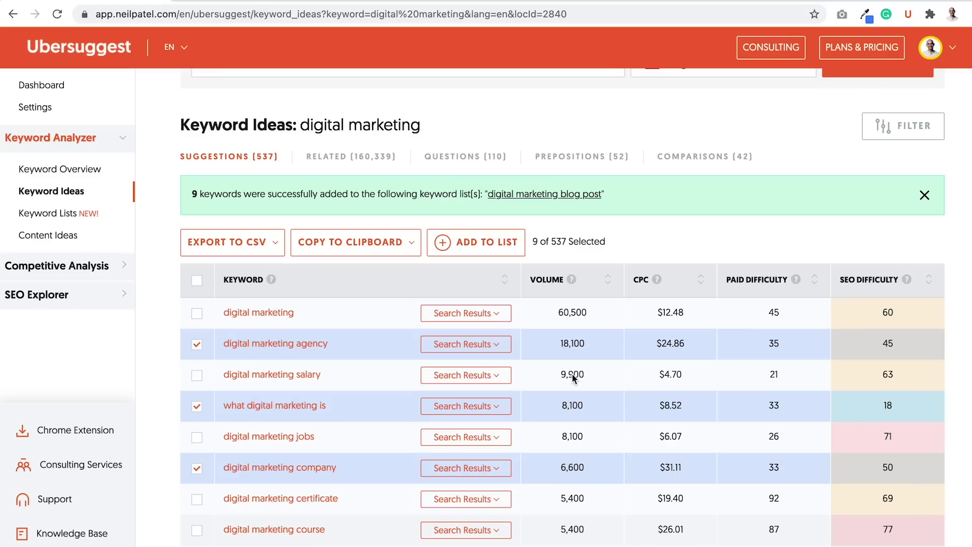
pyautogui.click(197, 280)
pyautogui.scroll(2, 291, 245)
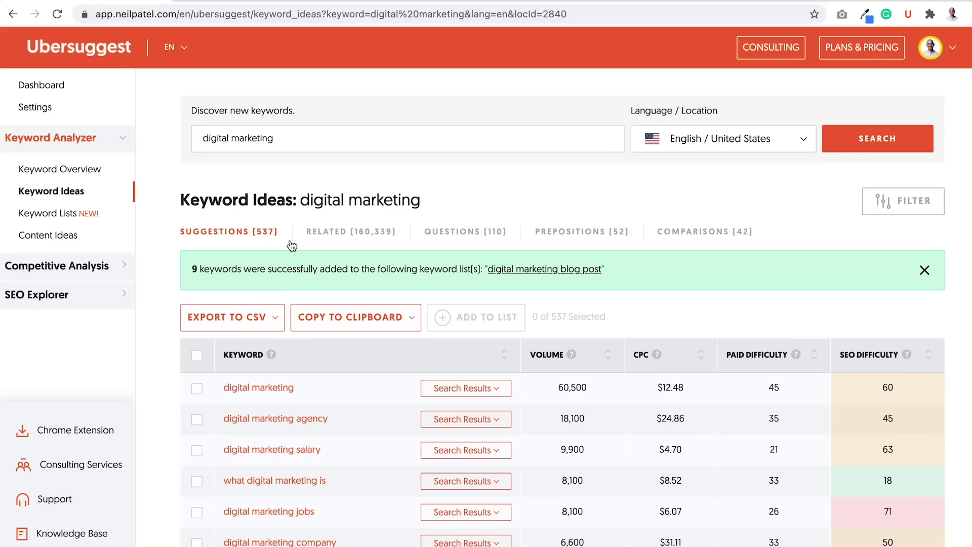
# Search 'online marketing' and tick online marketing, online marketing courses and online marketing degree
pyautogui.doubleClick(220, 137)
pyautogui.write('online')
pyautogui.press('Return')
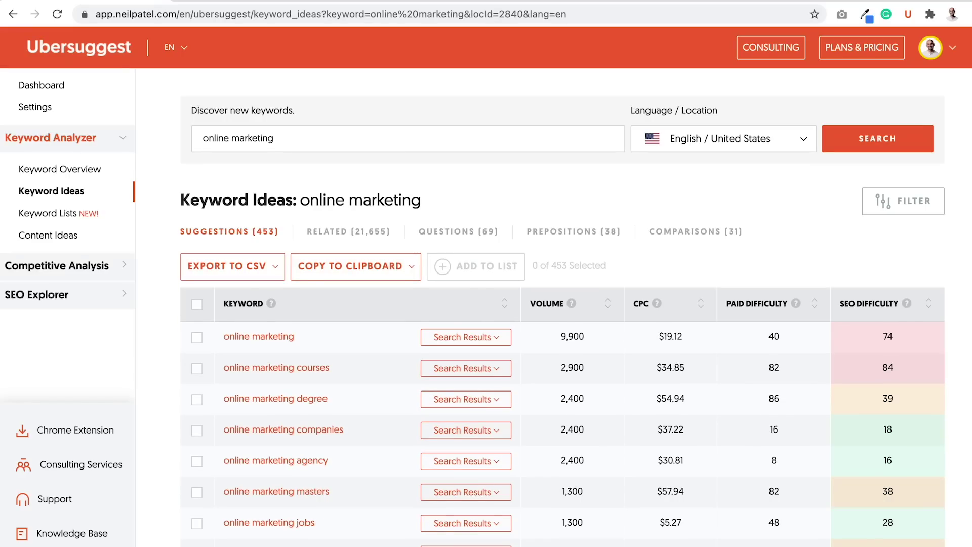
pyautogui.click(197, 338)
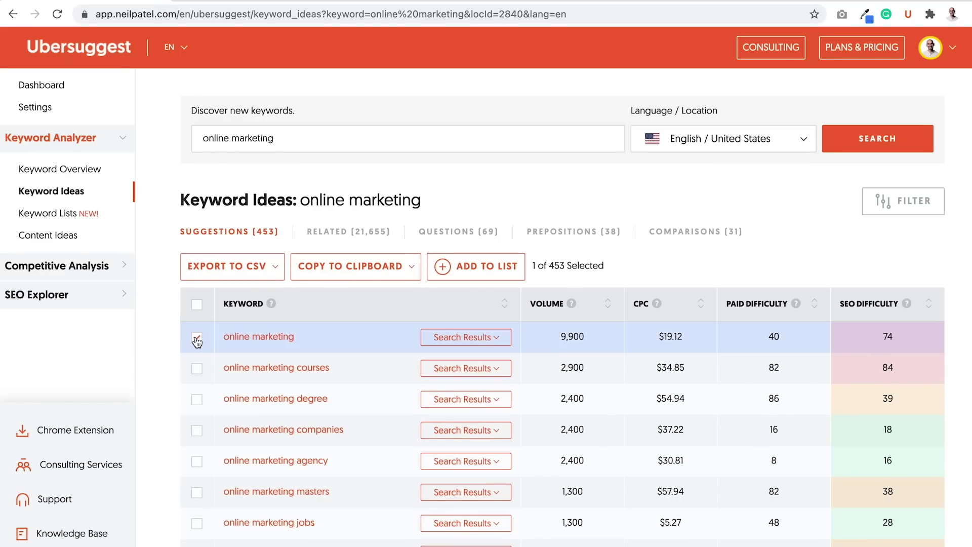
pyautogui.scroll(-1, 197, 341)
pyautogui.scroll(-1, 197, 342)
pyautogui.click(197, 319)
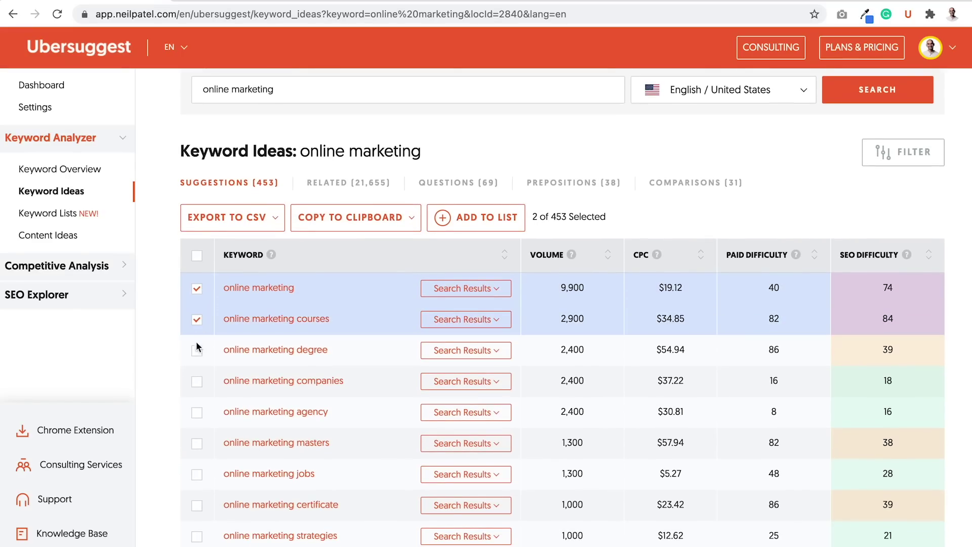
pyautogui.click(197, 350)
pyautogui.scroll(-1, 198, 353)
pyautogui.scroll(-3, 197, 355)
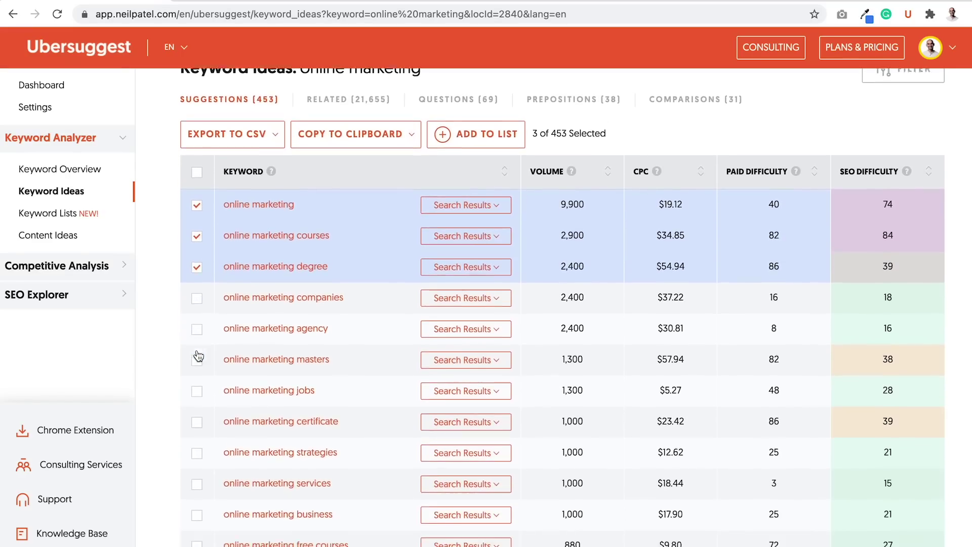
pyautogui.scroll(-1, 197, 349)
pyautogui.scroll(-1, 197, 354)
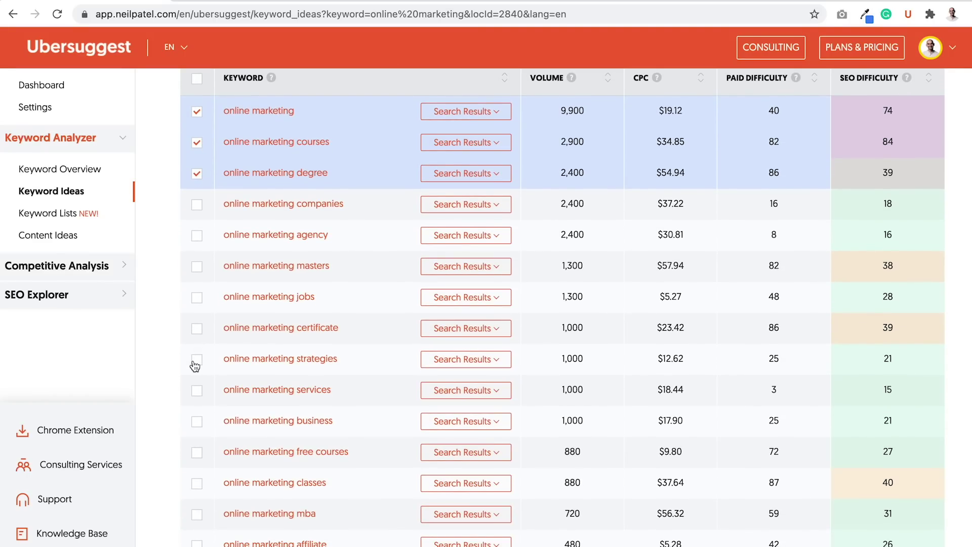
# Also tick online marketing strategies, tools, videos, learning, and how to start online marketing
pyautogui.click(191, 363)
pyautogui.scroll(-2, 191, 375)
pyautogui.scroll(-2, 191, 410)
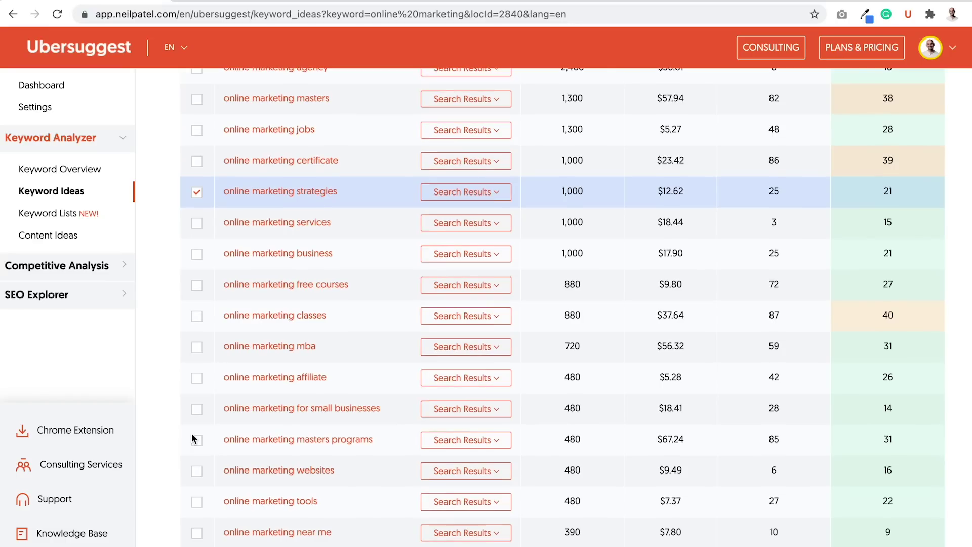
pyautogui.scroll(-1, 192, 433)
pyautogui.click(199, 463)
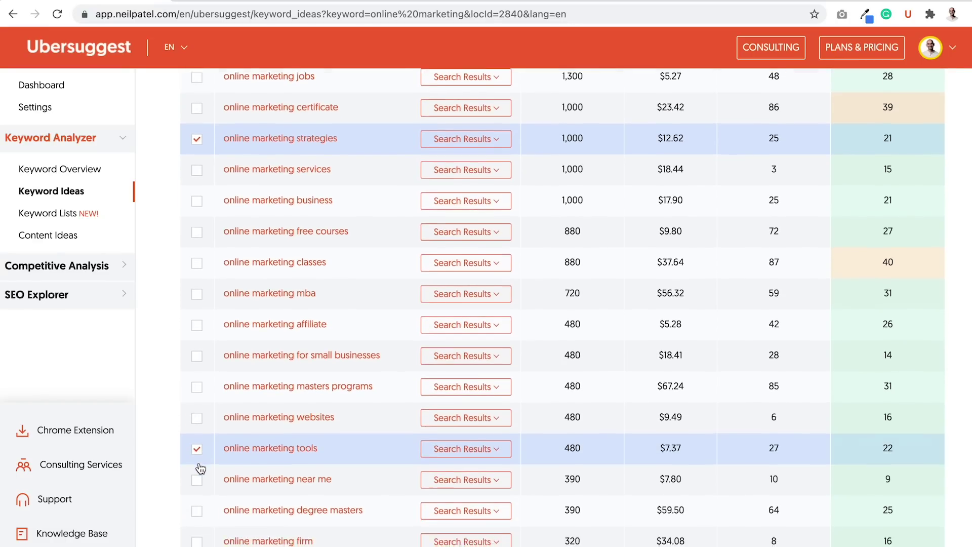
pyautogui.scroll(-2, 199, 467)
pyautogui.scroll(-1, 200, 466)
pyautogui.scroll(-1, 200, 468)
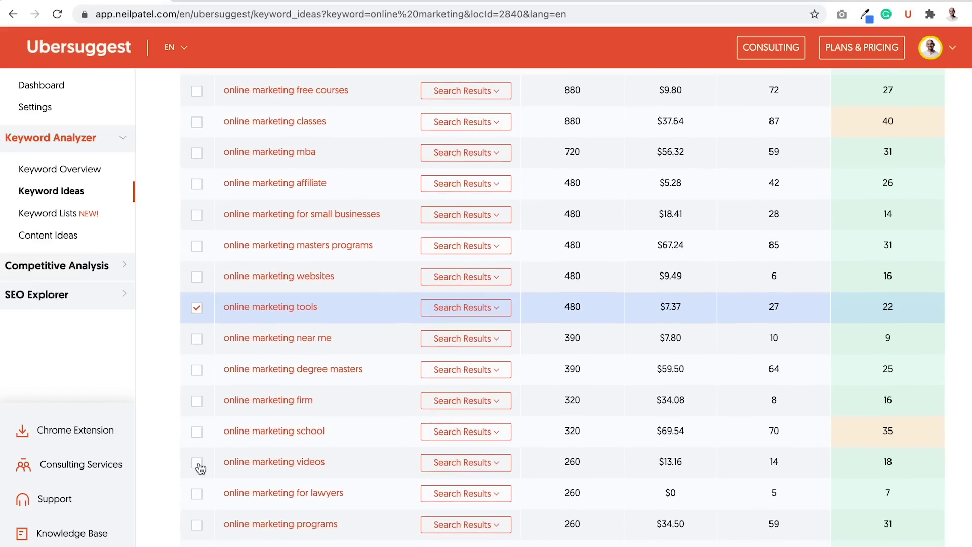
pyautogui.click(197, 459)
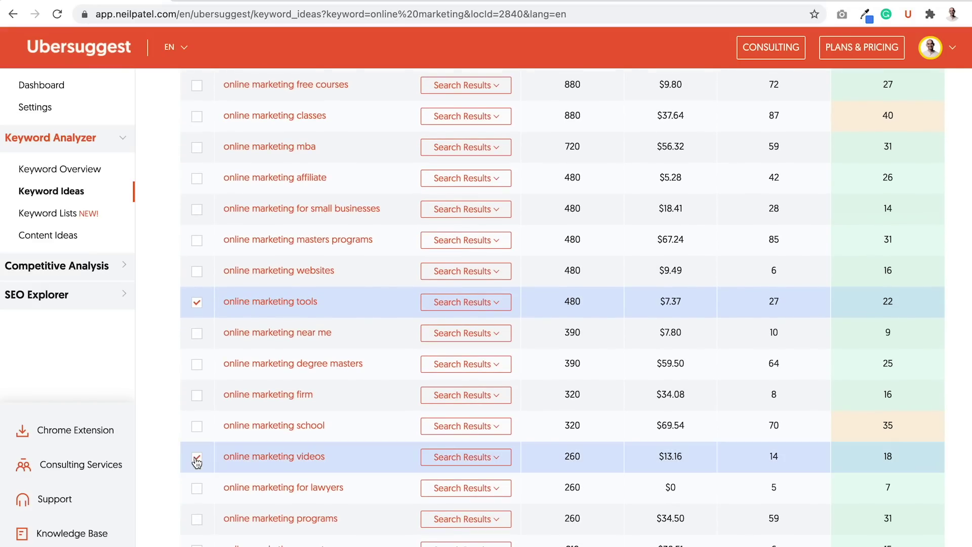
pyautogui.scroll(-2, 196, 460)
pyautogui.scroll(-1, 195, 461)
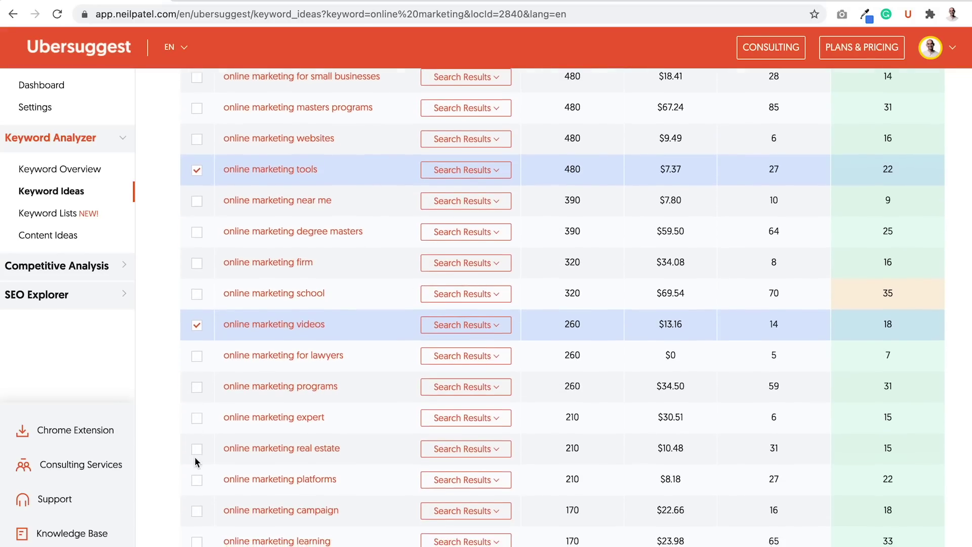
pyautogui.scroll(-1, 196, 461)
pyautogui.scroll(-1, 194, 456)
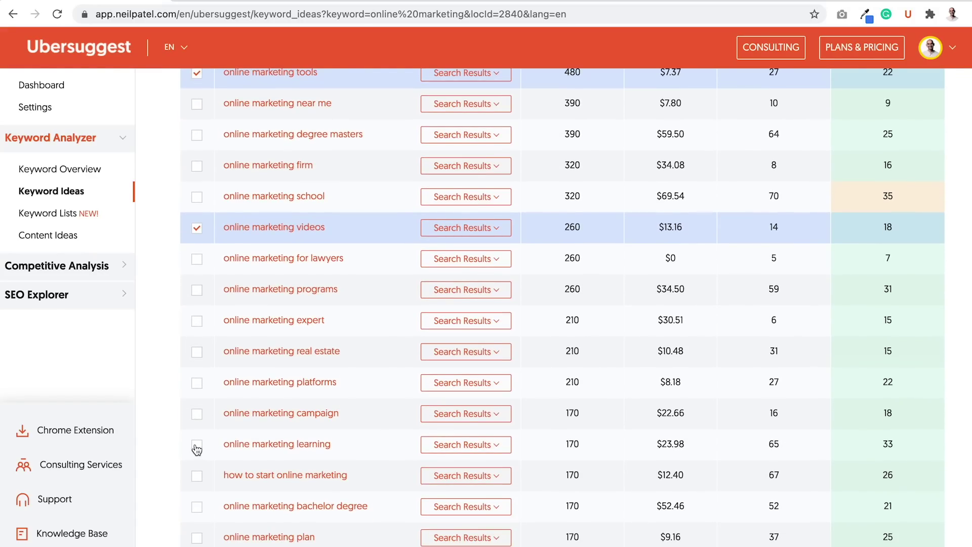
pyautogui.click(196, 445)
pyautogui.scroll(-1, 196, 450)
pyautogui.click(197, 458)
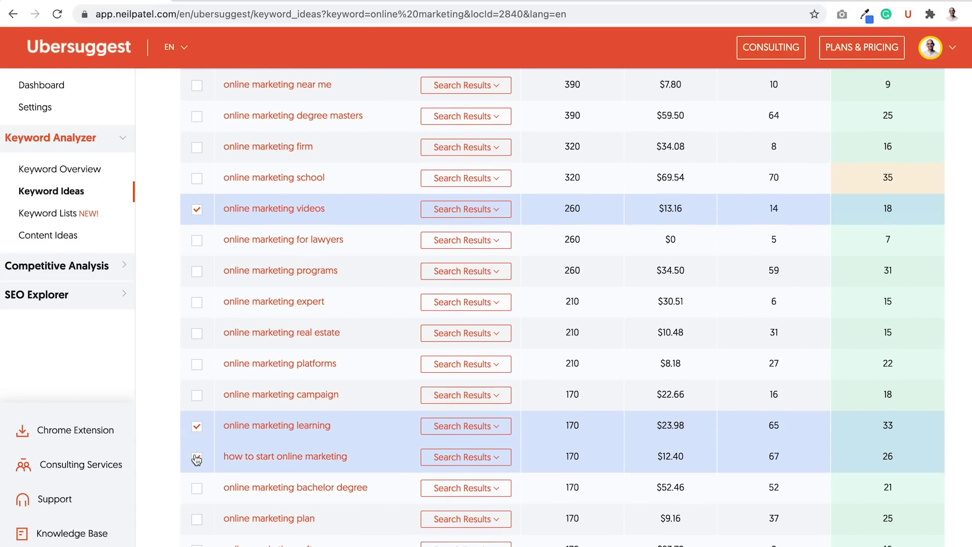
pyautogui.scroll(-5, 196, 458)
pyautogui.scroll(-3, 197, 459)
pyautogui.scroll(-5, 196, 458)
pyautogui.scroll(-5, 196, 460)
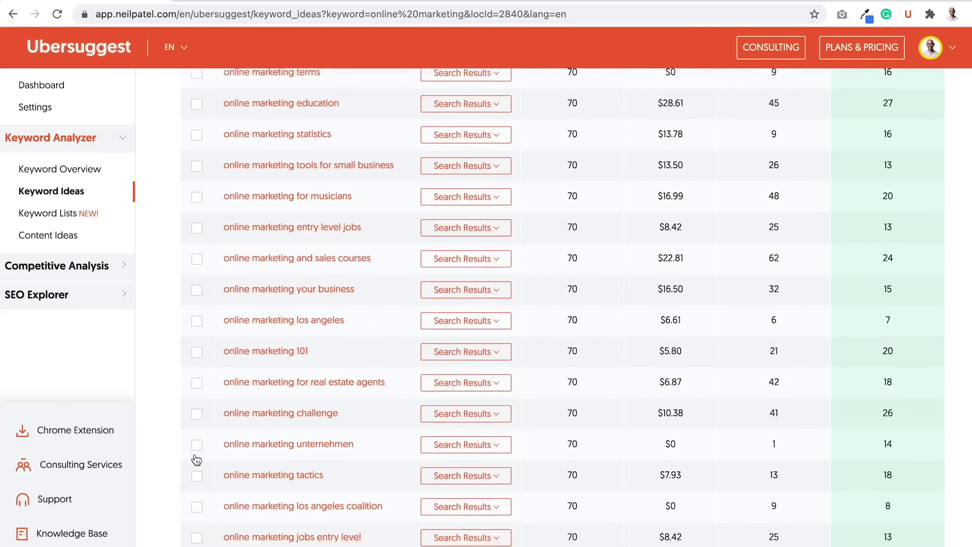
pyautogui.scroll(-6, 196, 459)
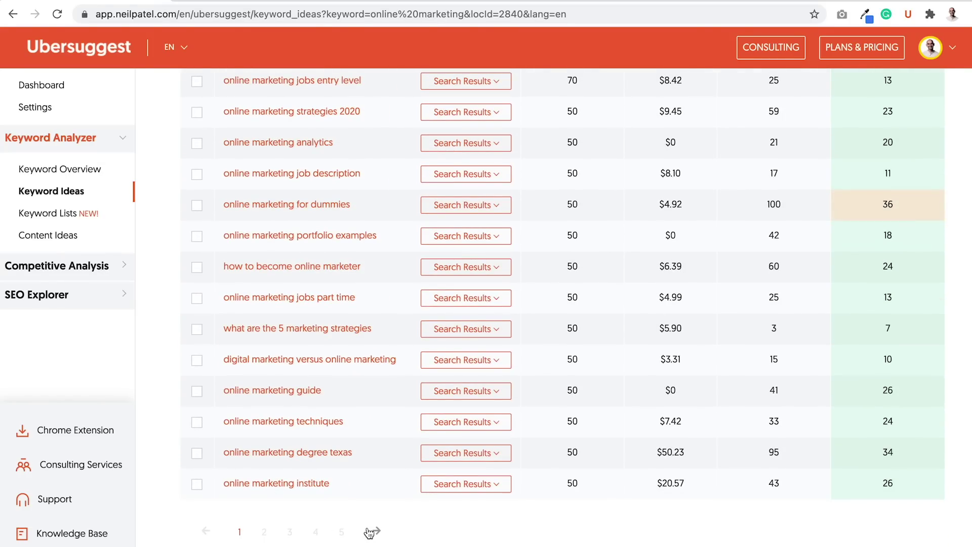
pyautogui.scroll(5, 317, 461)
pyautogui.scroll(5, 318, 460)
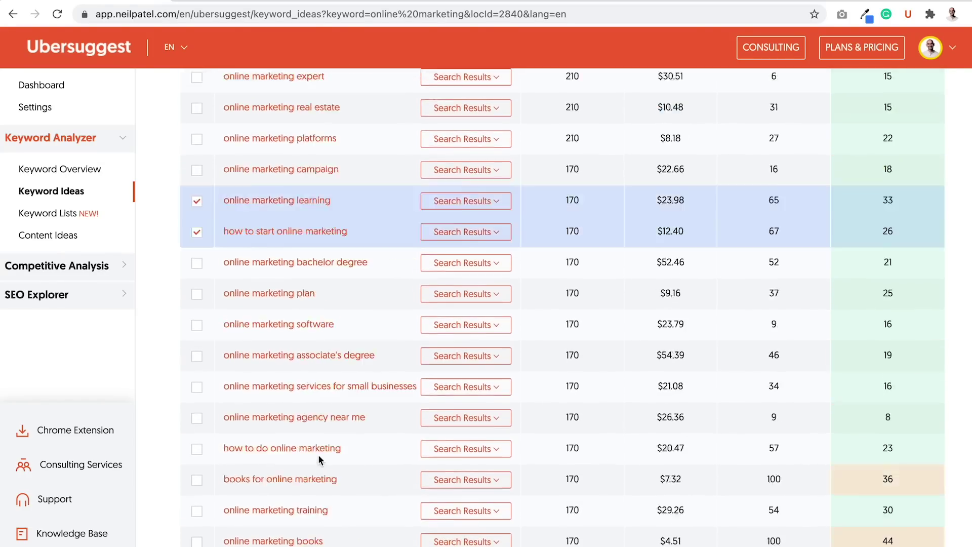
pyautogui.scroll(10, 319, 459)
pyautogui.scroll(8, 319, 459)
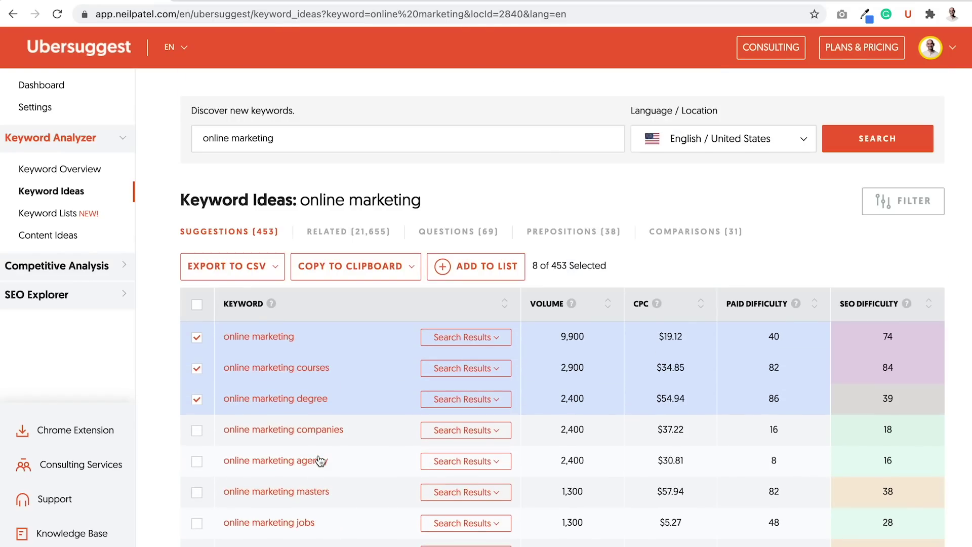
# Add the eight ticked keywords to 'digital marketing blog post', then clear the selection
pyautogui.click(479, 274)
pyautogui.click(461, 312)
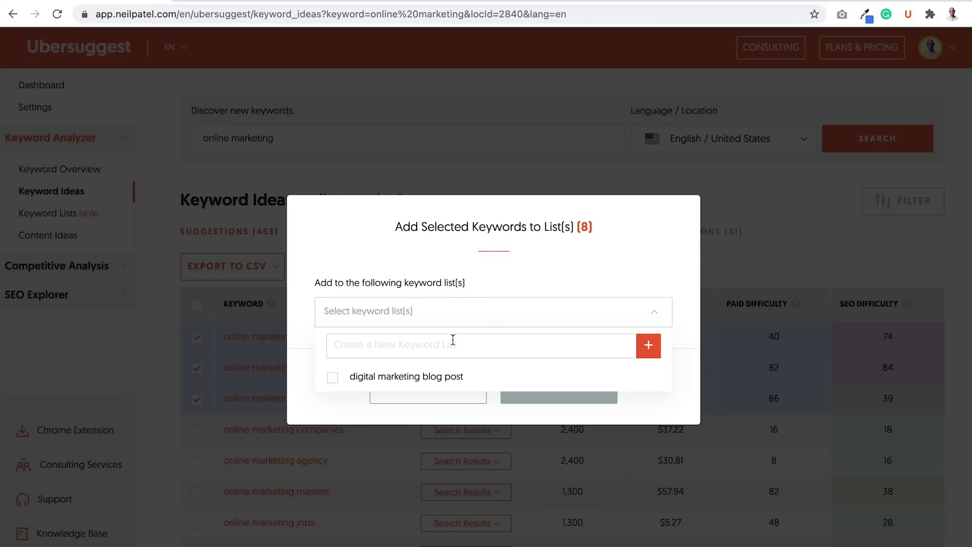
pyautogui.click(445, 378)
pyautogui.click(636, 400)
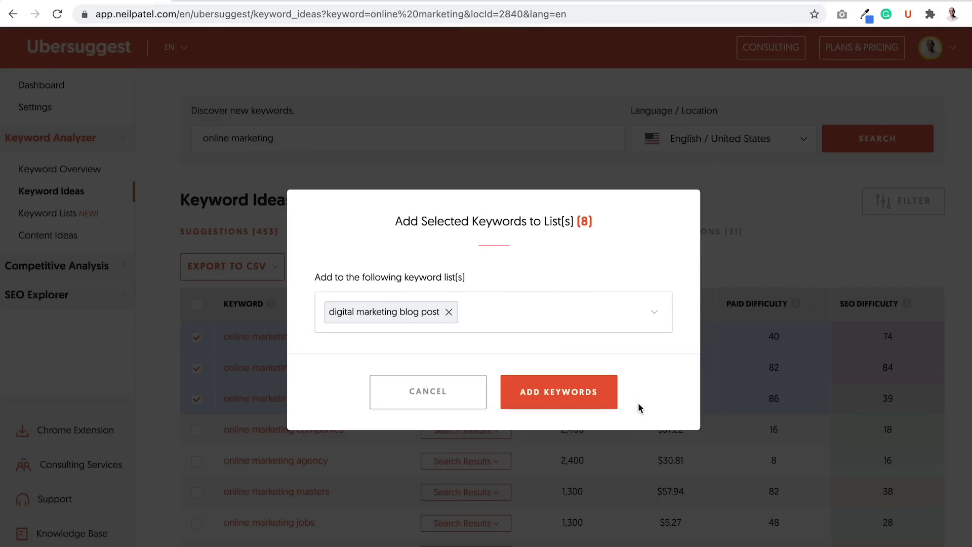
pyautogui.click(608, 398)
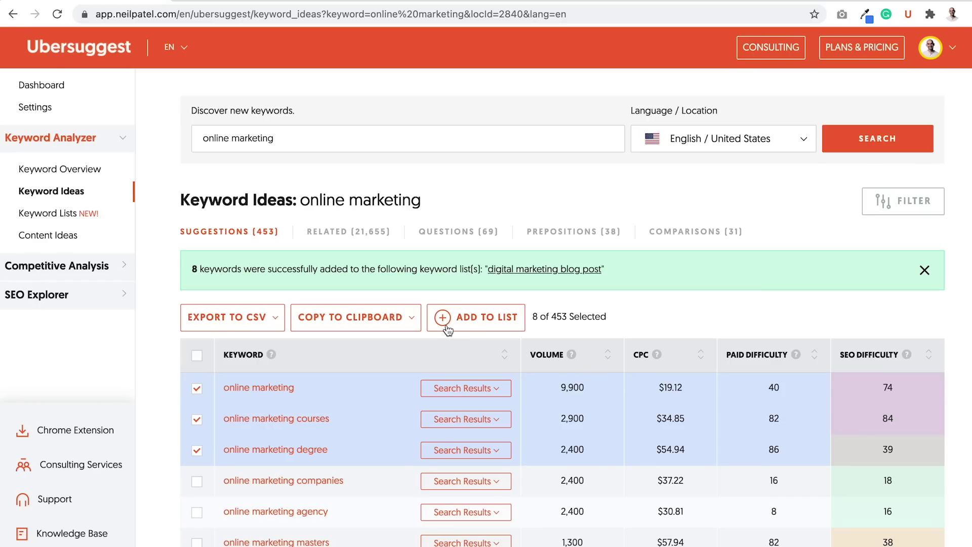
pyautogui.click(201, 358)
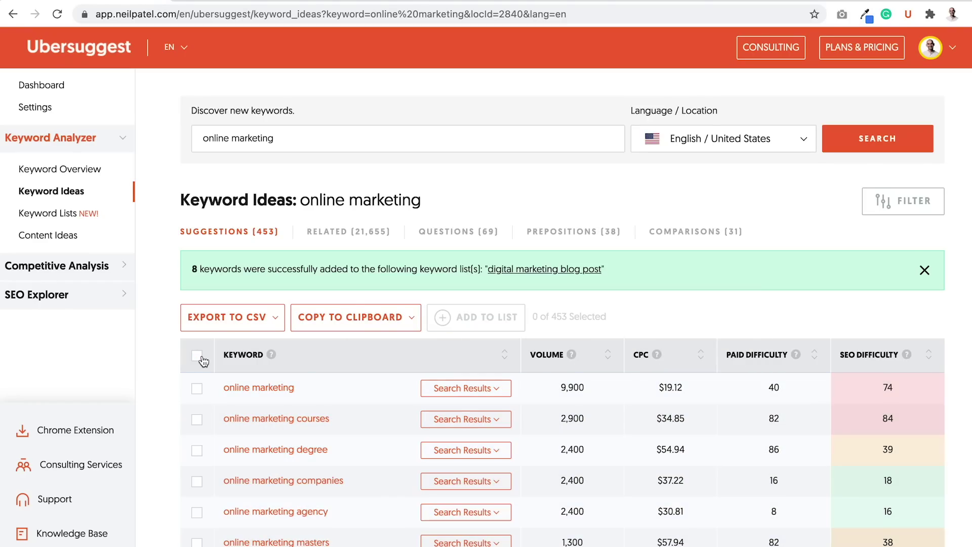
# Open the 'digital marketing blog post' list from Keyword Lists to see its 18 keywords
pyautogui.click(67, 220)
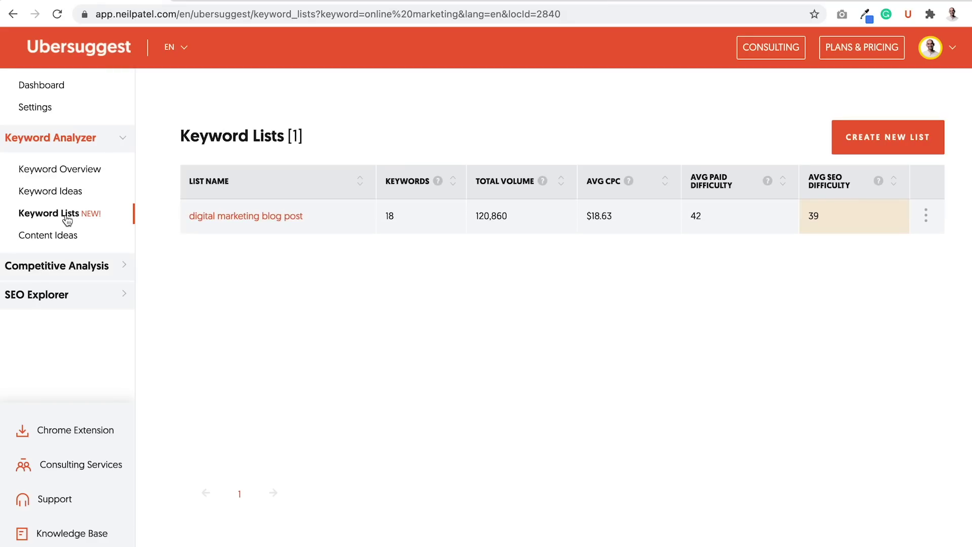
pyautogui.click(266, 218)
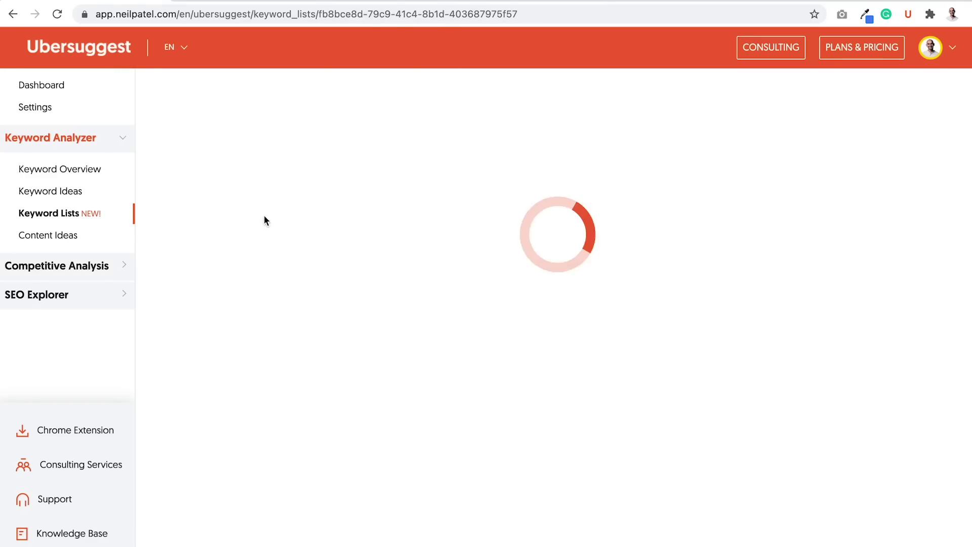
pyautogui.scroll(-2, 336, 365)
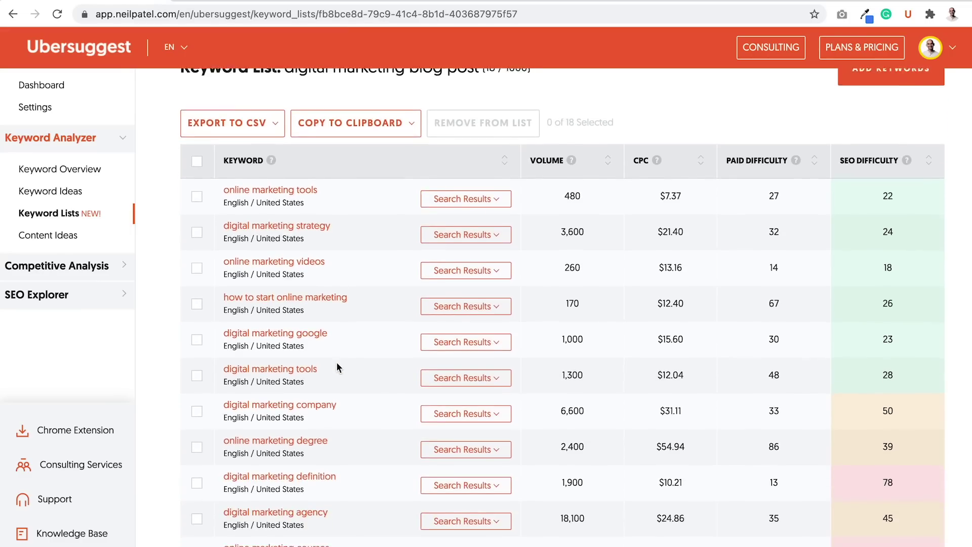
pyautogui.scroll(-2, 336, 365)
pyautogui.scroll(-1, 337, 365)
pyautogui.scroll(-1, 337, 364)
pyautogui.scroll(3, 337, 363)
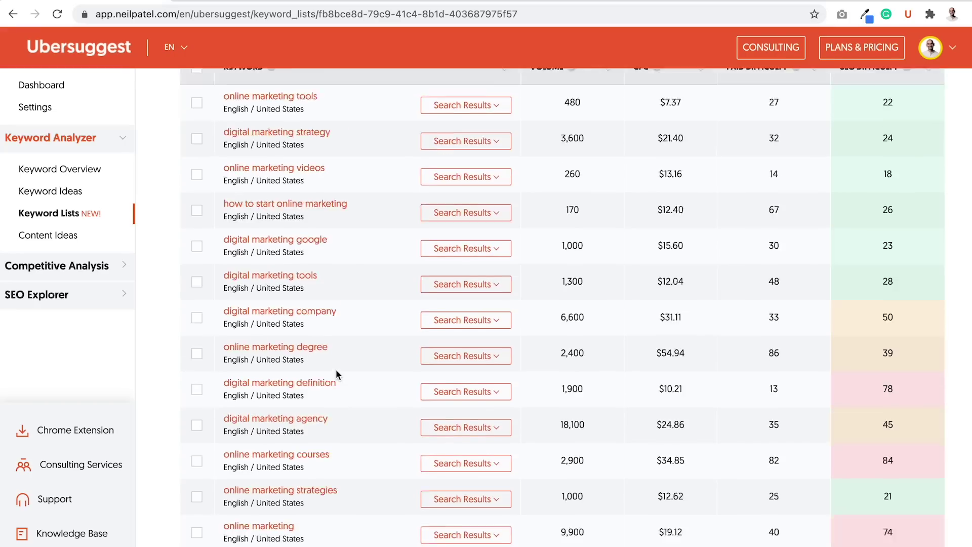
pyautogui.scroll(4, 335, 371)
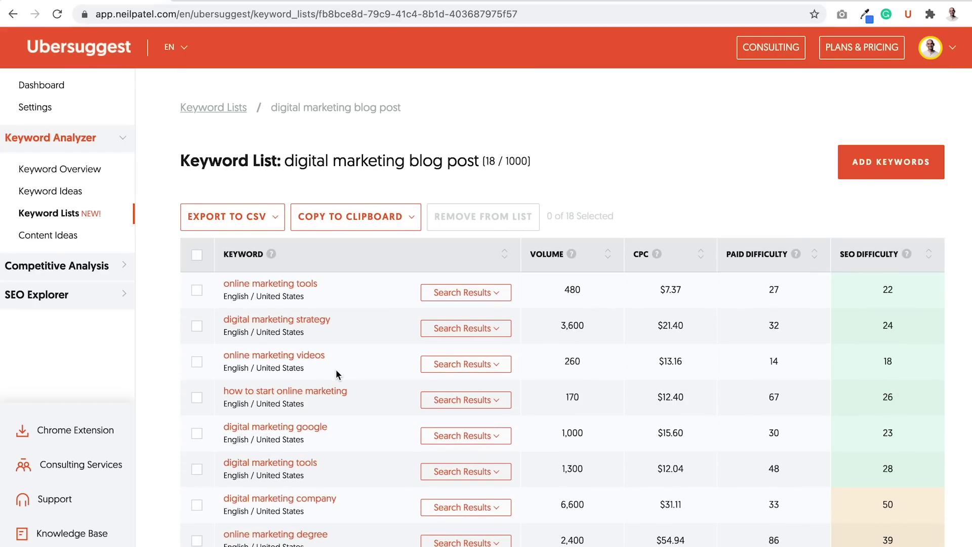
pyautogui.scroll(-1, 336, 373)
pyautogui.scroll(-3, 336, 374)
pyautogui.scroll(-1, 335, 374)
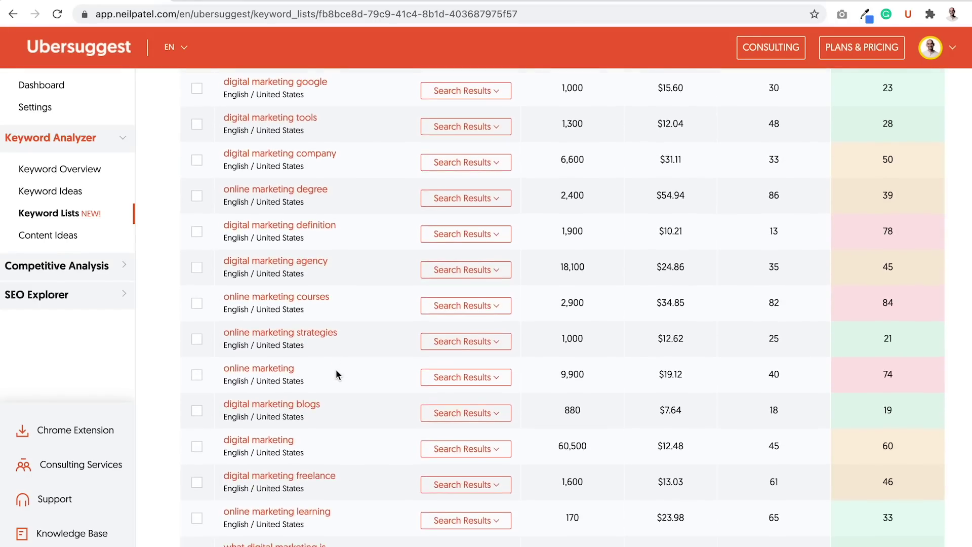
pyautogui.scroll(-1, 335, 374)
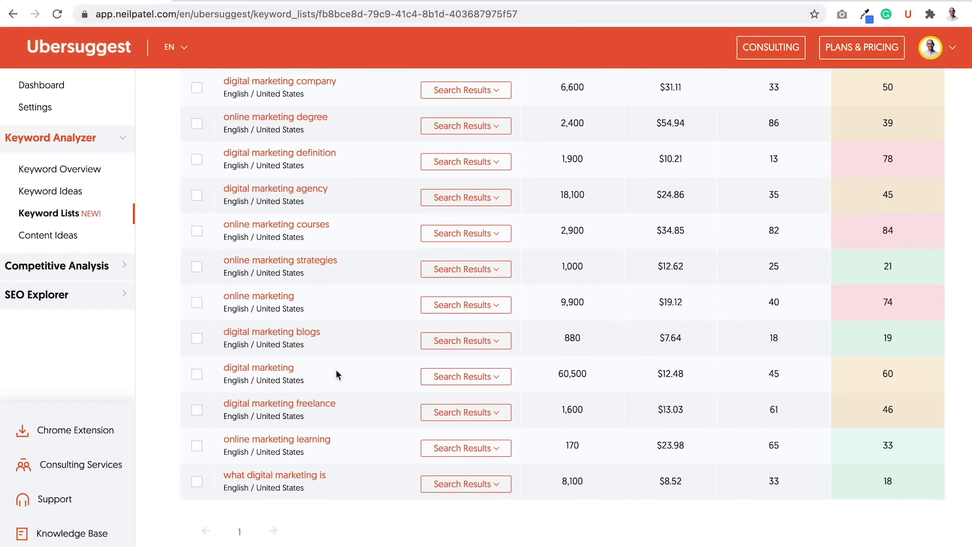
pyautogui.scroll(2, 335, 373)
pyautogui.scroll(1, 335, 375)
pyautogui.scroll(2, 336, 374)
pyautogui.scroll(1, 337, 374)
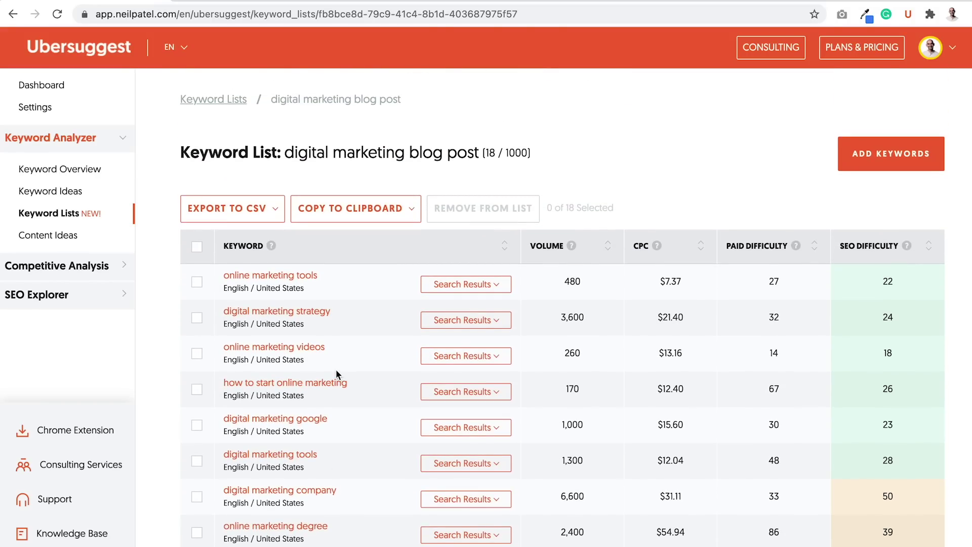
pyautogui.scroll(-1, 337, 373)
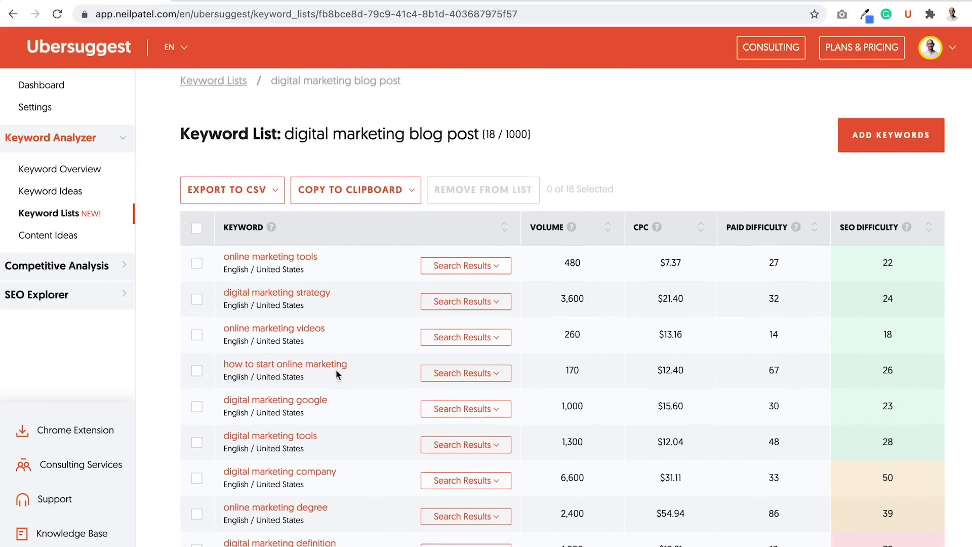
pyautogui.scroll(-3, 337, 374)
pyautogui.scroll(-2, 336, 373)
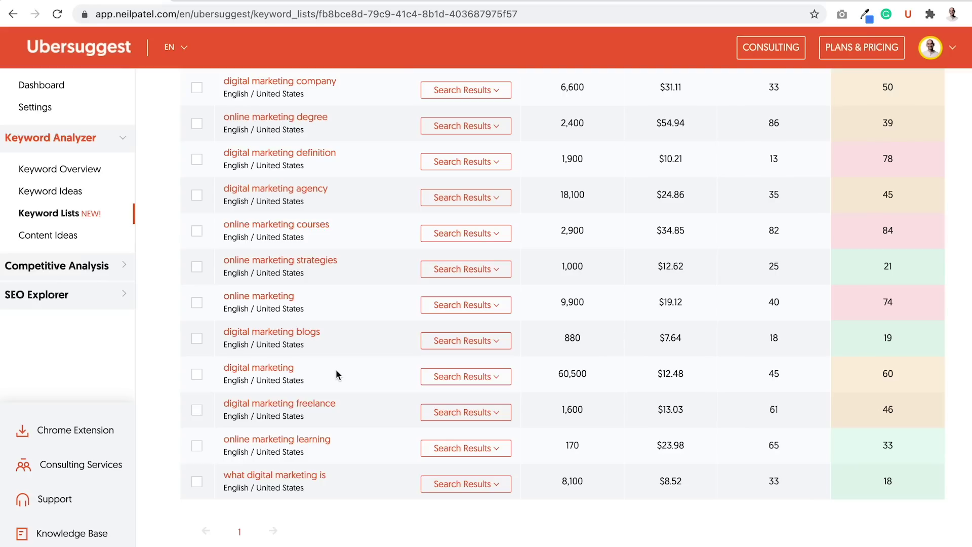
pyautogui.scroll(1, 336, 369)
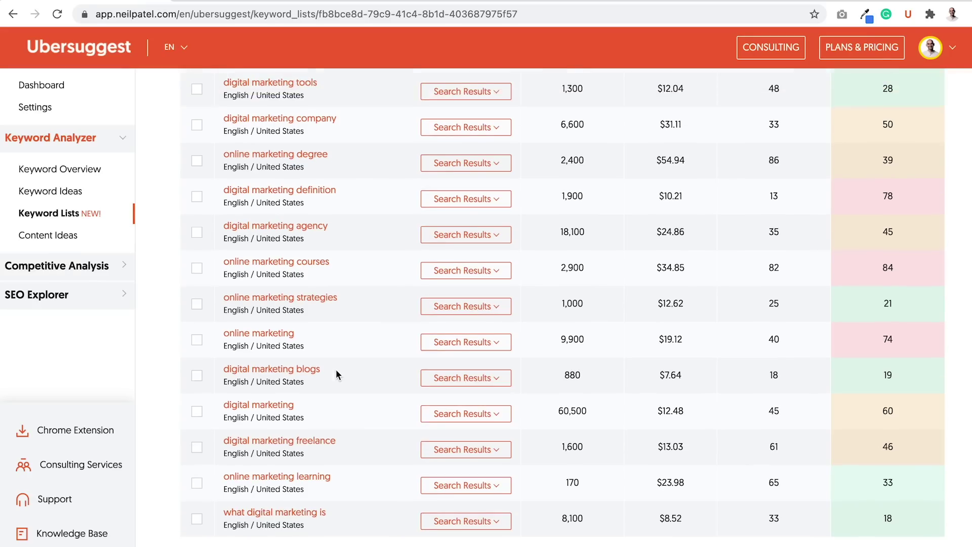
pyautogui.scroll(4, 336, 369)
pyautogui.scroll(1, 336, 369)
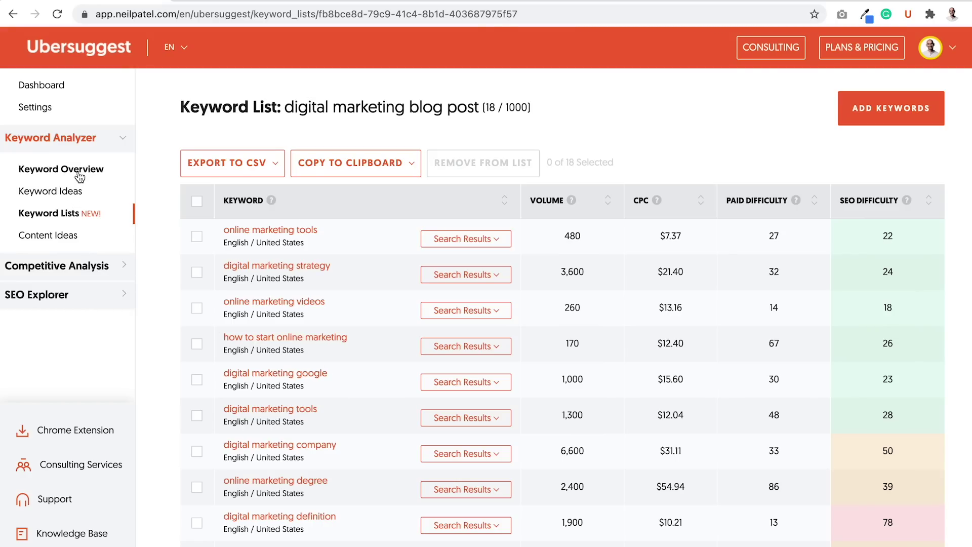
# Go back to the Keyword Ideas suggestions for online marketing
pyautogui.click(76, 194)
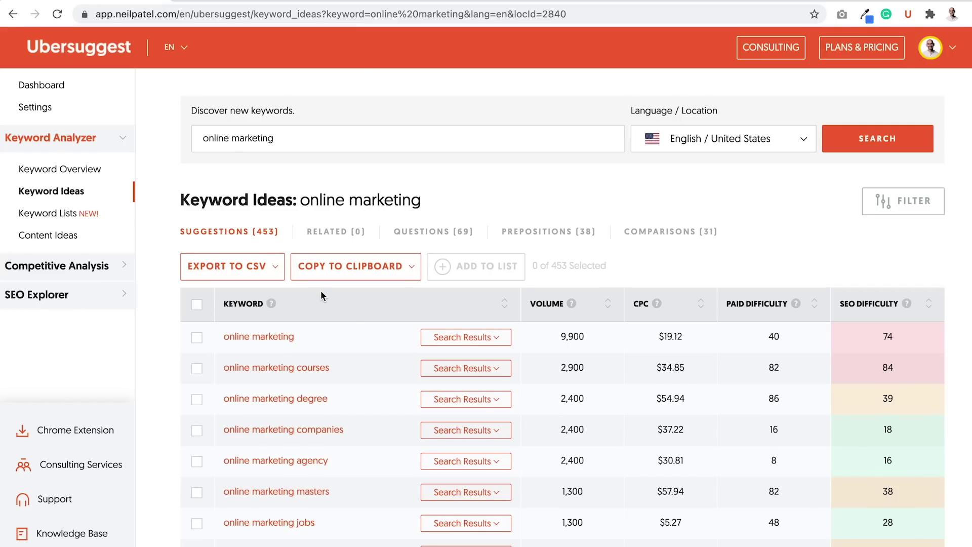
pyautogui.scroll(-2, 321, 290)
pyautogui.scroll(-3, 321, 290)
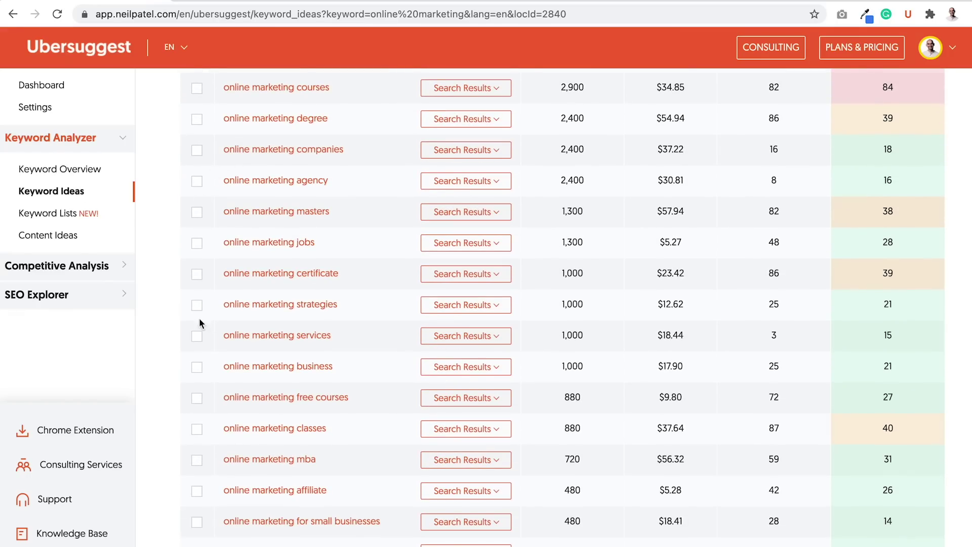
pyautogui.scroll(-1, 199, 323)
pyautogui.scroll(-5, 200, 337)
pyautogui.scroll(5, 199, 337)
pyautogui.scroll(2, 205, 266)
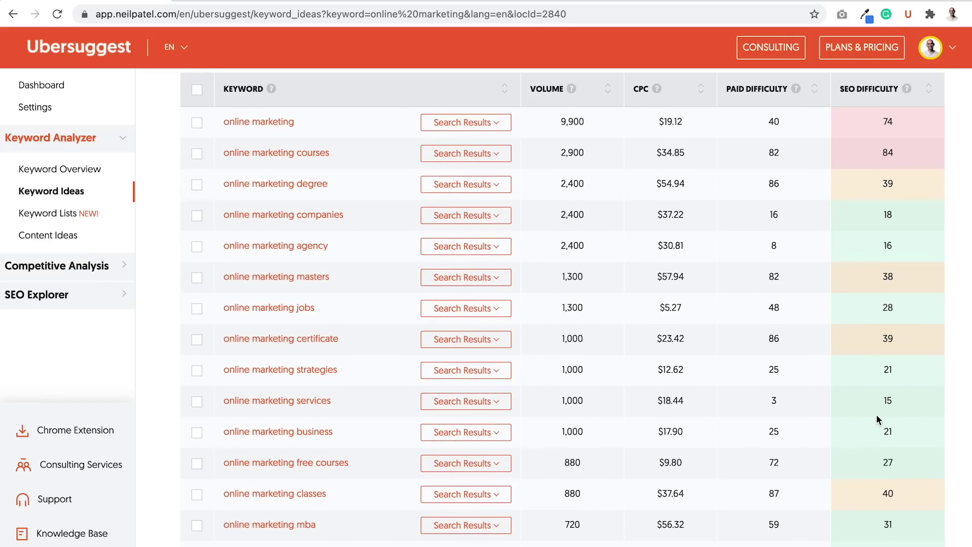
pyautogui.scroll(-1, 876, 414)
pyautogui.scroll(-1, 876, 414)
pyautogui.scroll(-2, 876, 414)
pyautogui.scroll(-1, 876, 414)
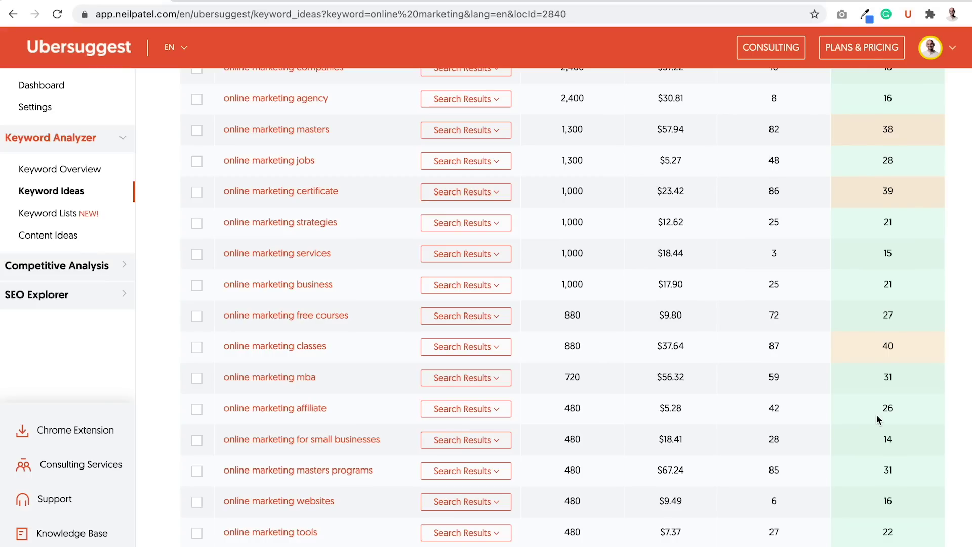
# Open the saved 'digital marketing blog post' list from Keyword Lists
pyautogui.click(55, 221)
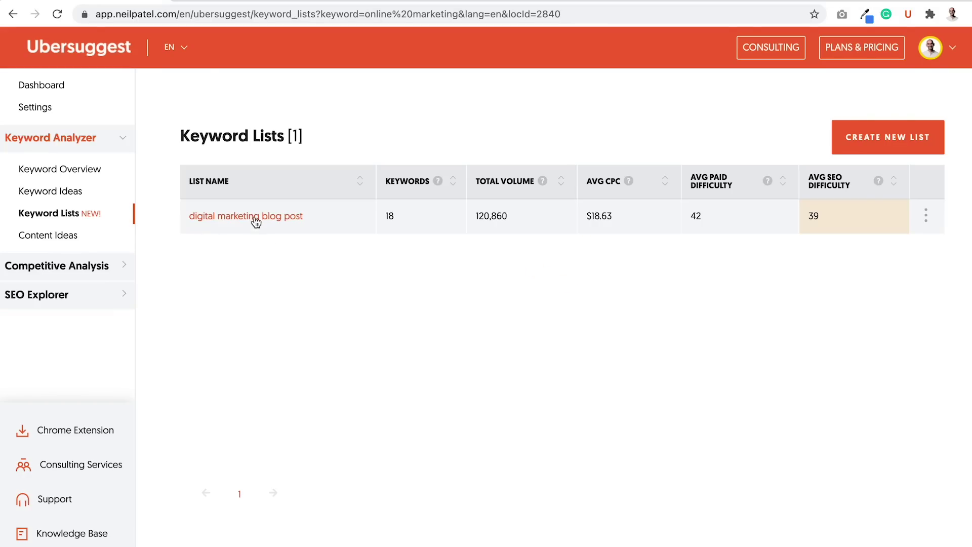
pyautogui.click(254, 219)
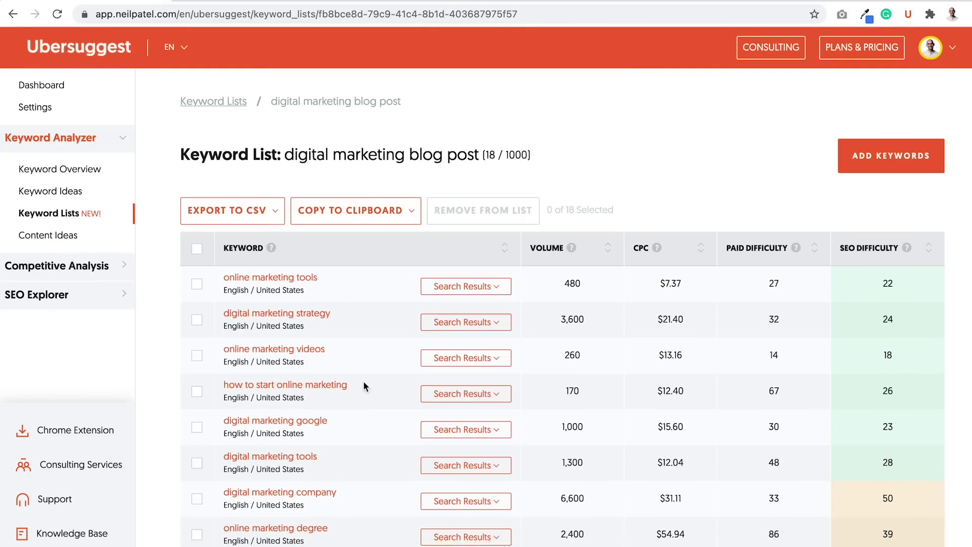
pyautogui.scroll(-3, 363, 384)
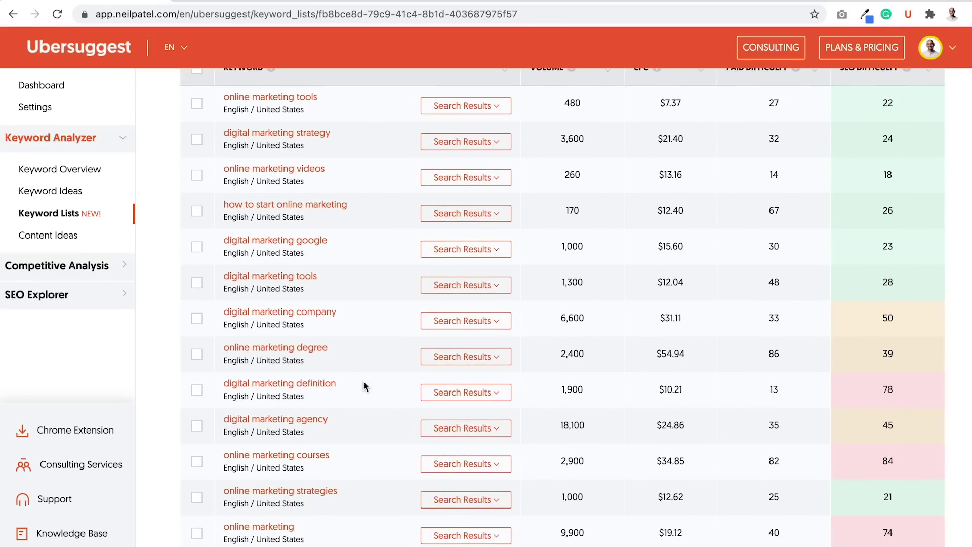
pyautogui.scroll(2, 363, 387)
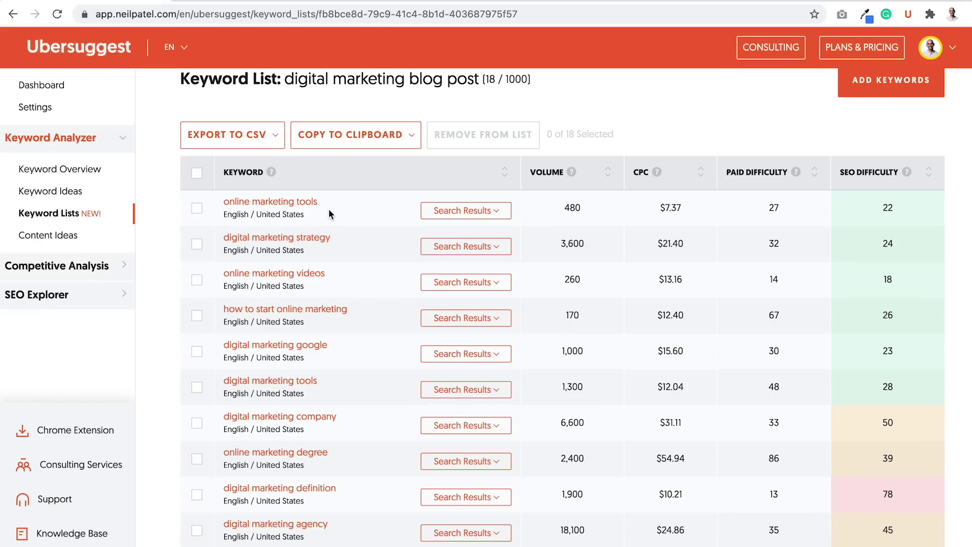
pyautogui.scroll(2, 329, 209)
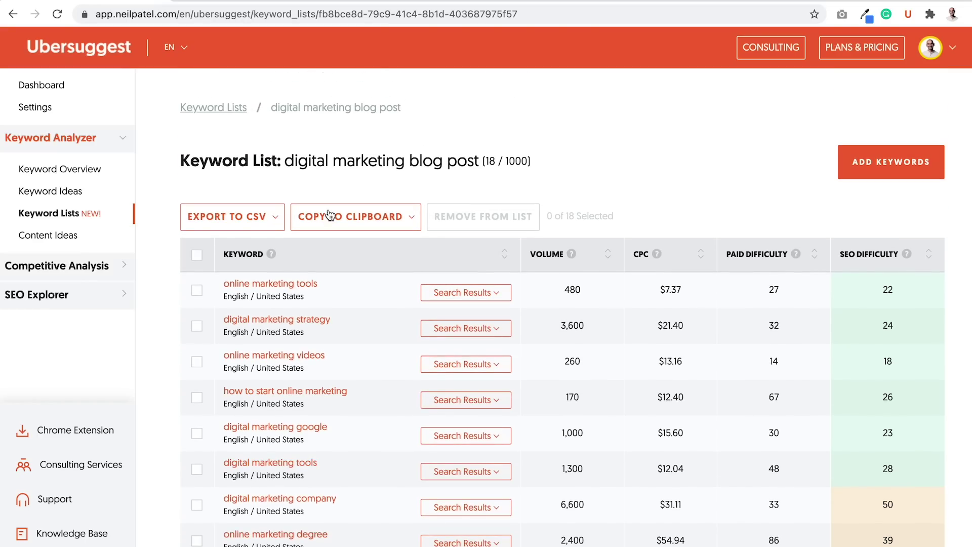